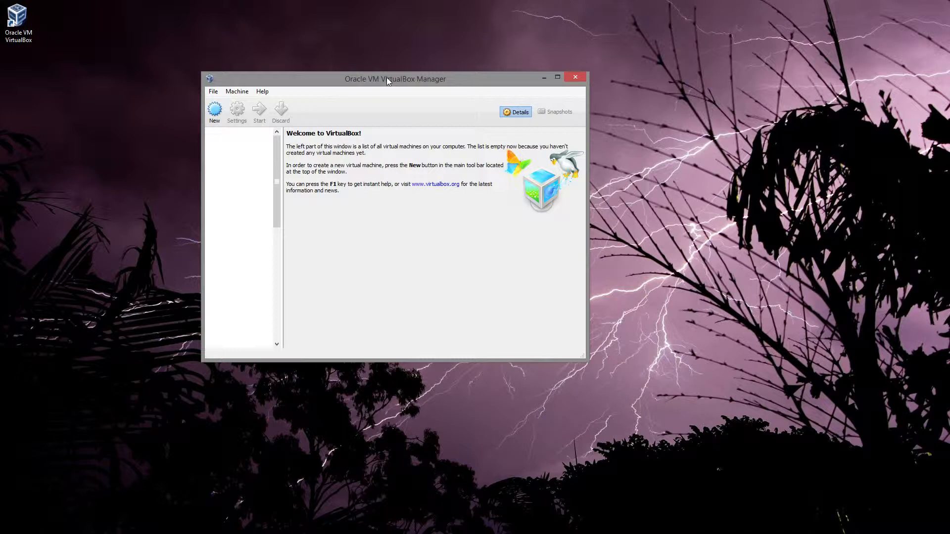
Step: Create a new virtual machine named Ubuntu with type Linux and version Ubuntu (64 bit)
drag(387, 78, 414, 57)
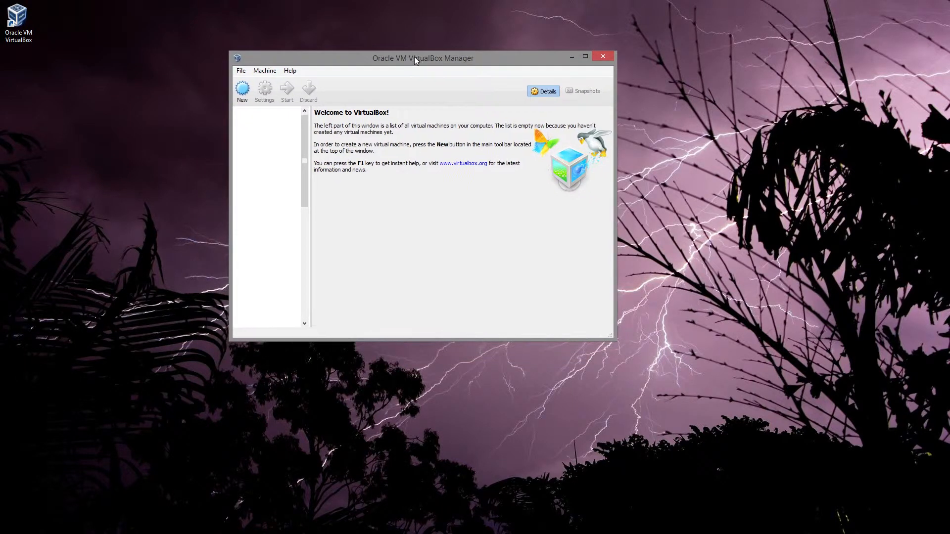
click(242, 88)
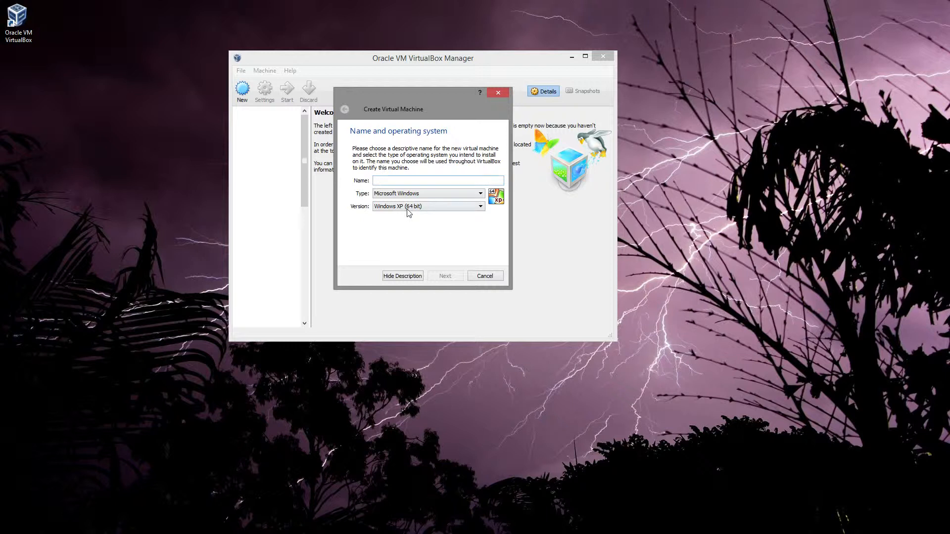
click(410, 194)
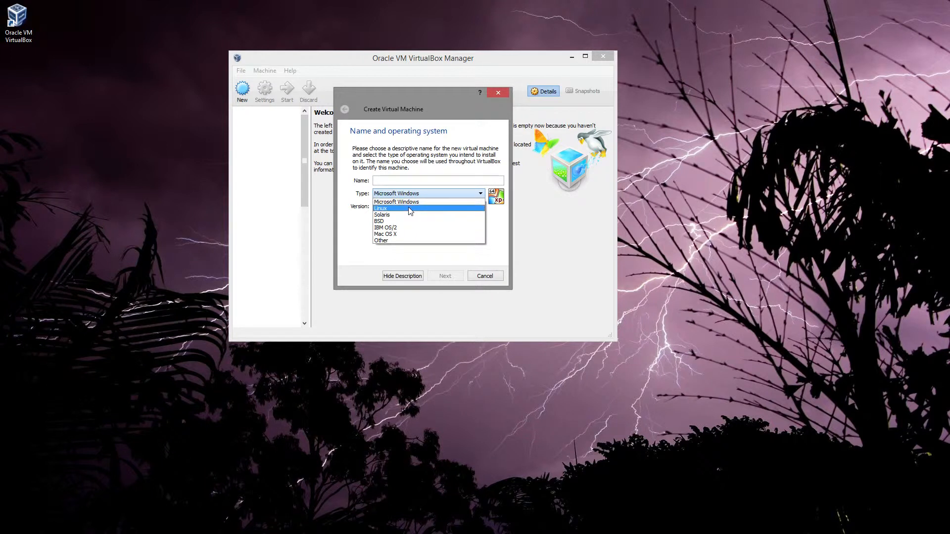
click(435, 208)
click(443, 207)
click(443, 210)
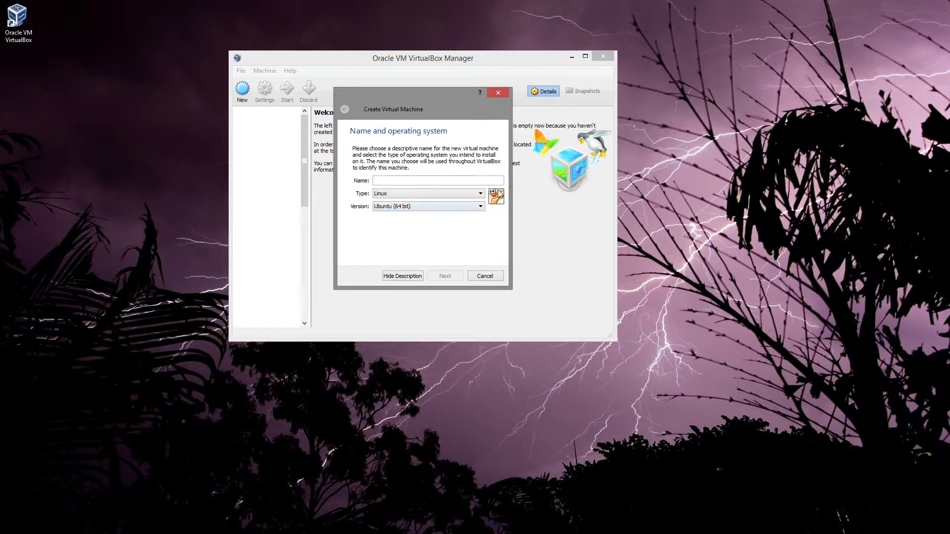
click(471, 184)
text(Ubuntu)
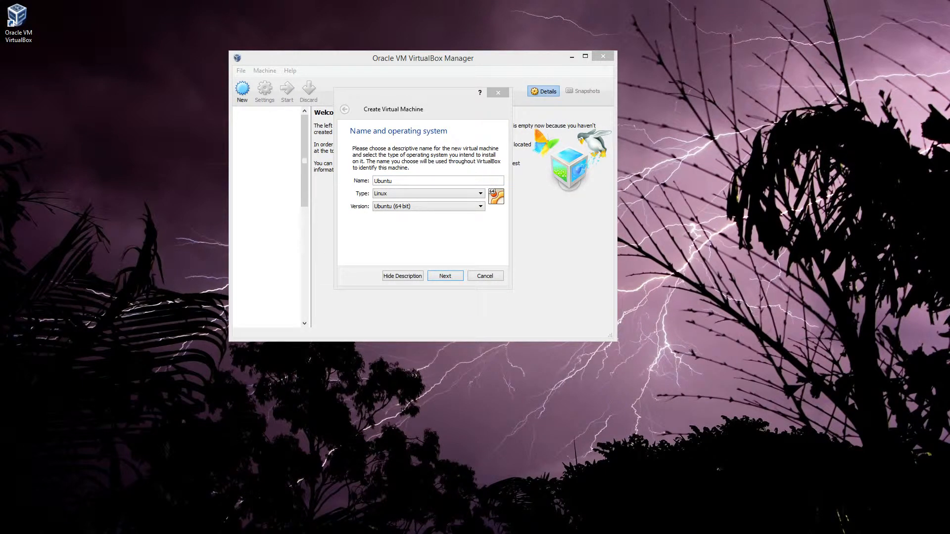
click(460, 276)
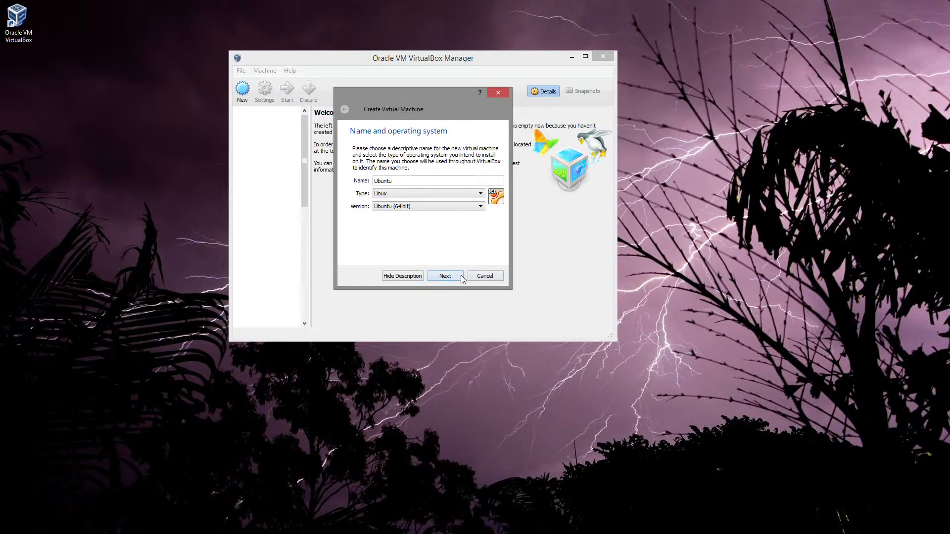
click(460, 277)
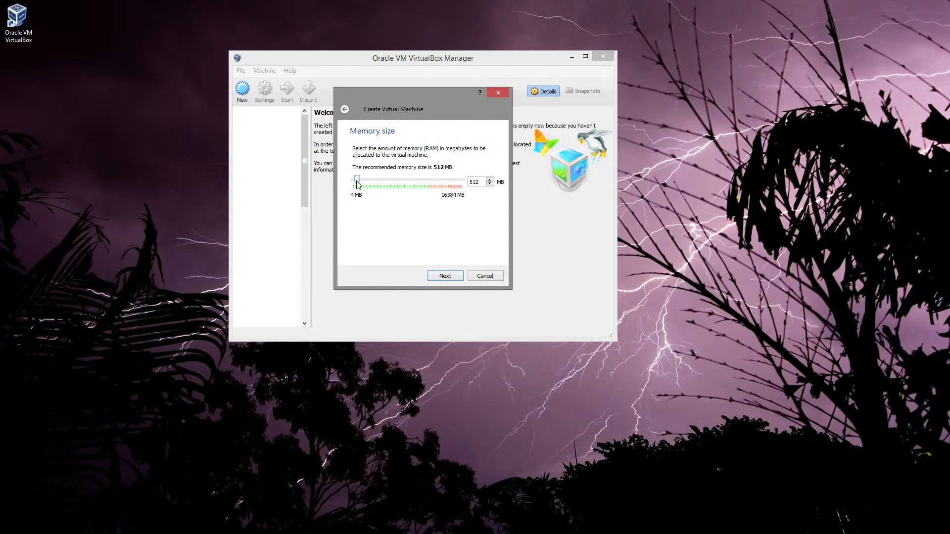
Step: Allocate 4096 MB of memory and choose a new dynamically allocated VDI virtual hard drive
drag(358, 185, 381, 183)
click(438, 277)
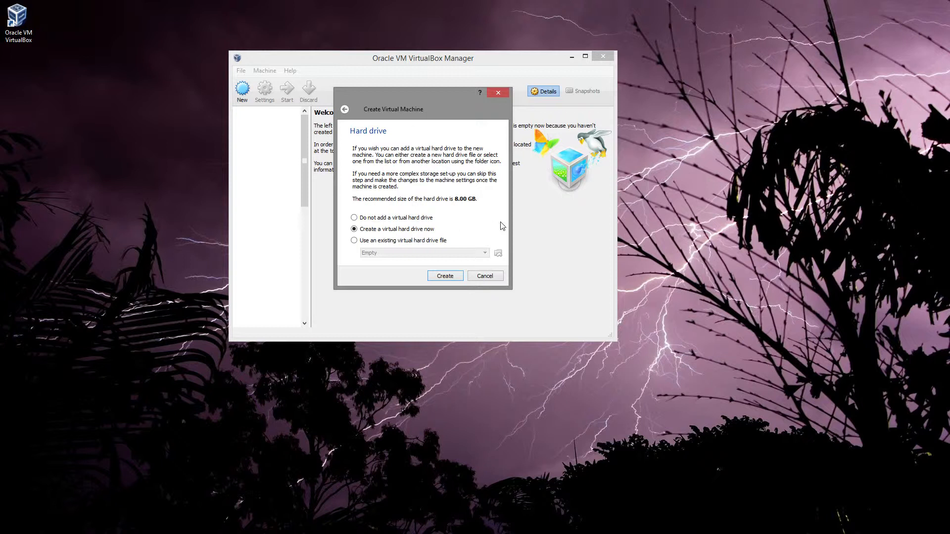
click(445, 277)
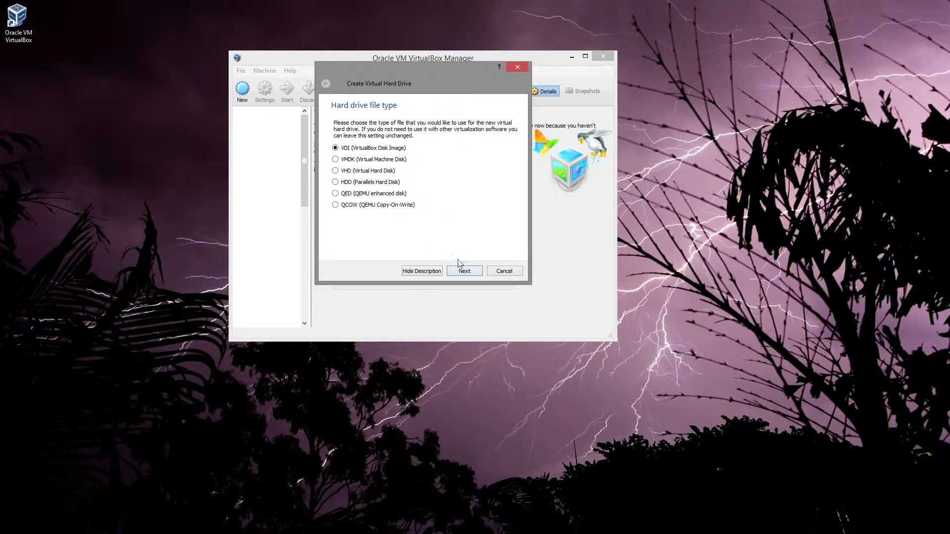
click(467, 273)
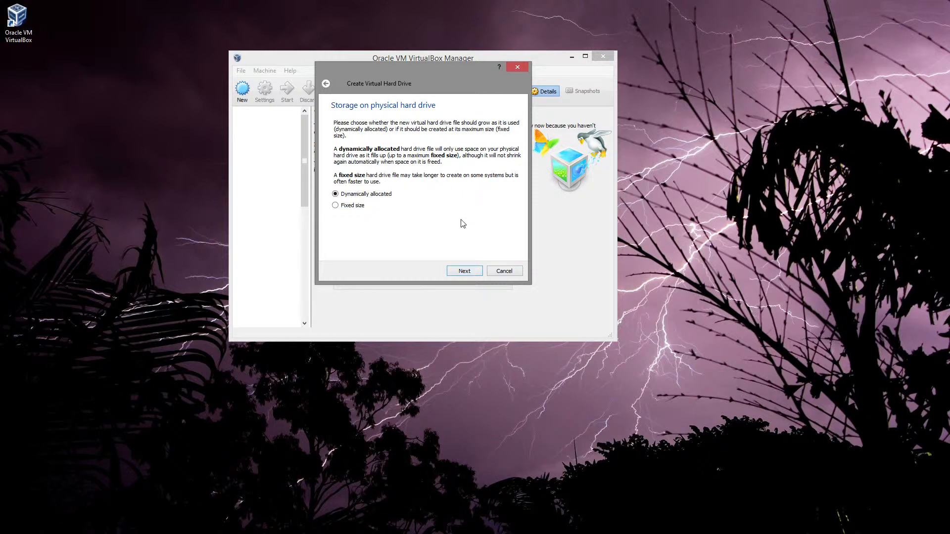
click(464, 271)
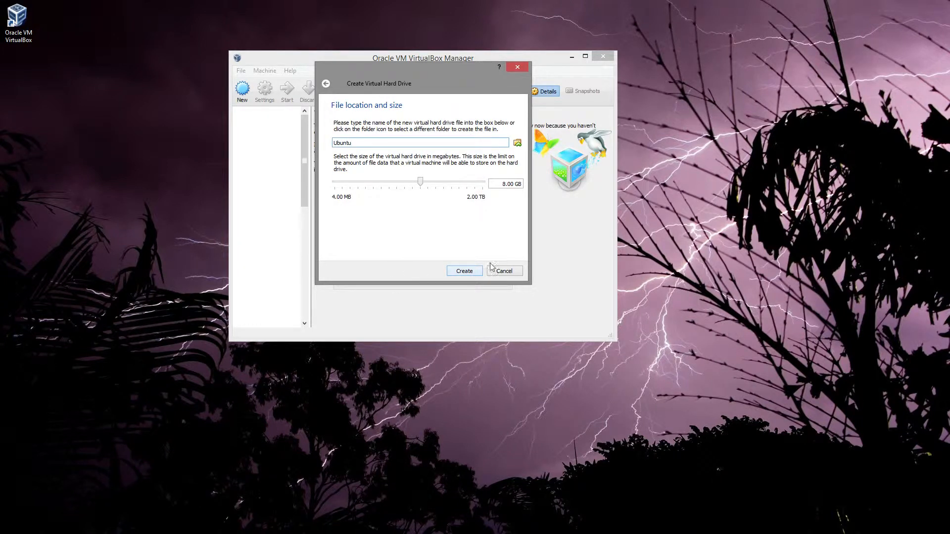
Step: Set the virtual hard drive's location to the VM folder on More Storage (B:), with file name Ubuntu.vdi
click(517, 144)
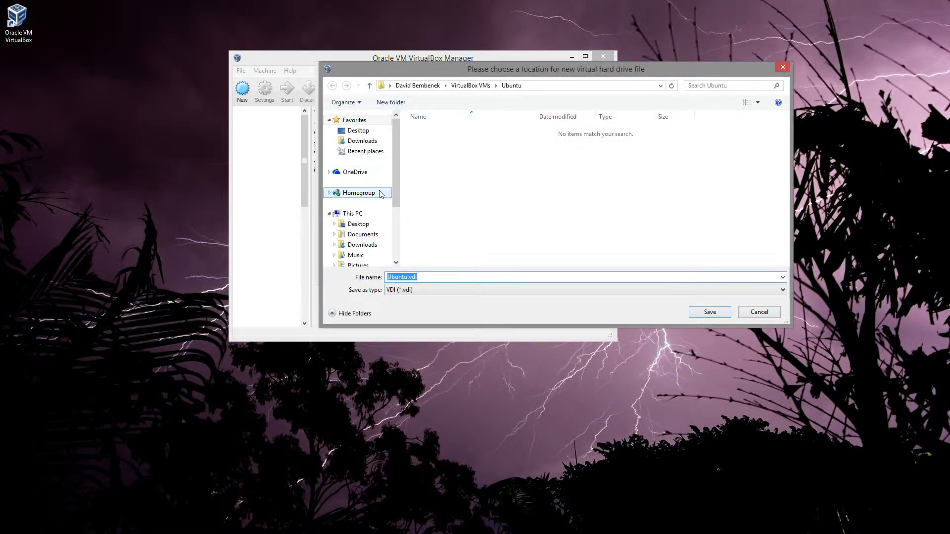
scroll(395, 184, down, 3)
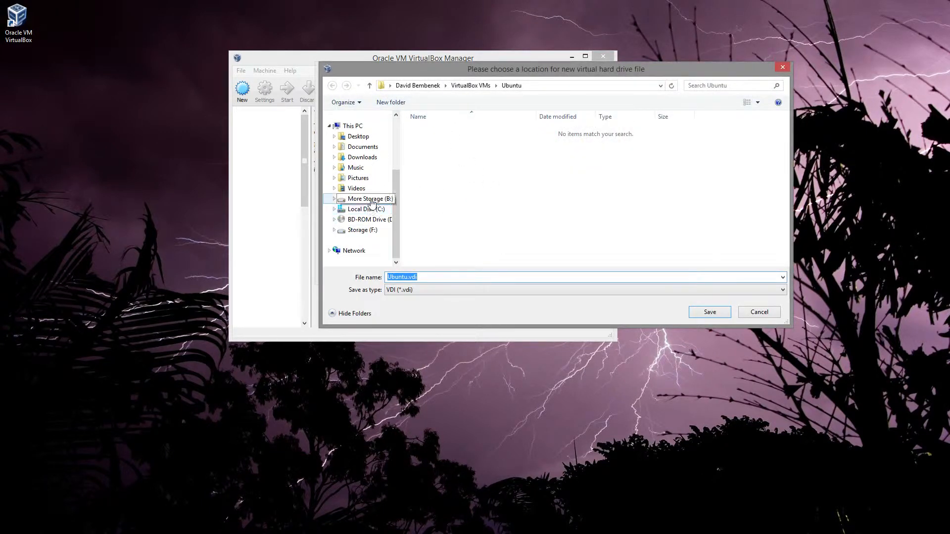
click(363, 230)
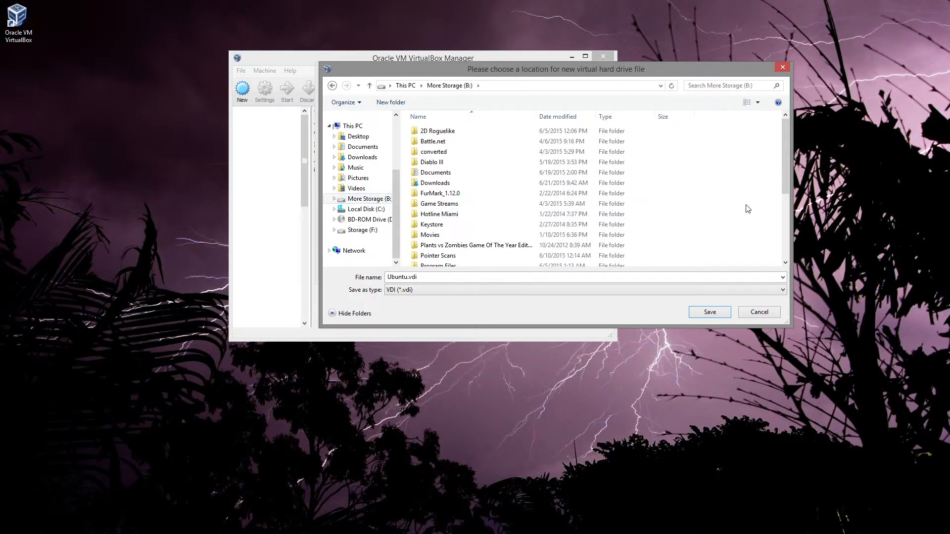
scroll(747, 208, down, 2)
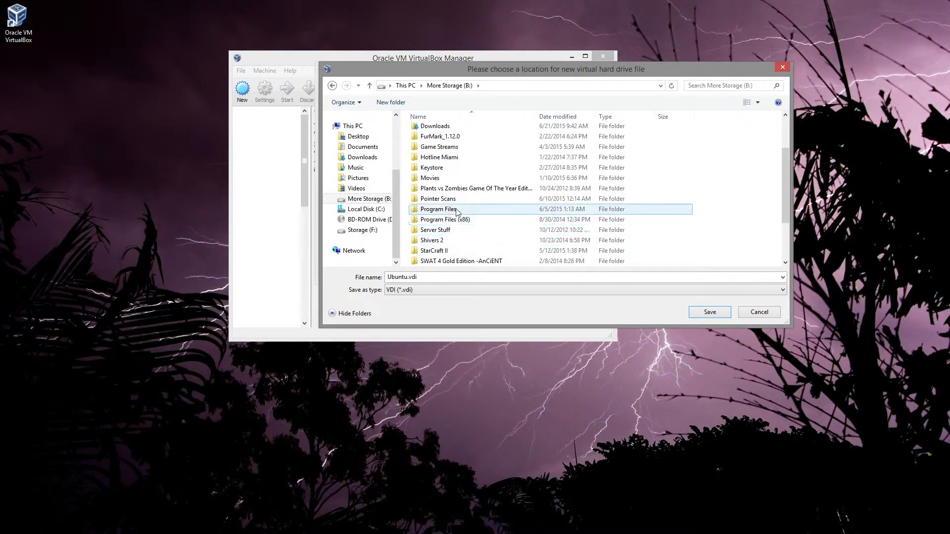
scroll(463, 210, down, 2)
double_click(451, 253)
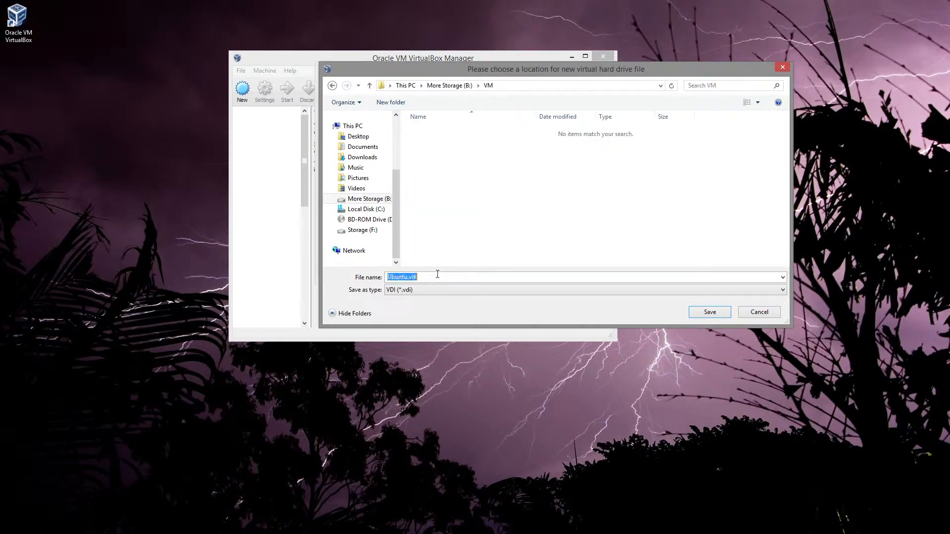
click(709, 312)
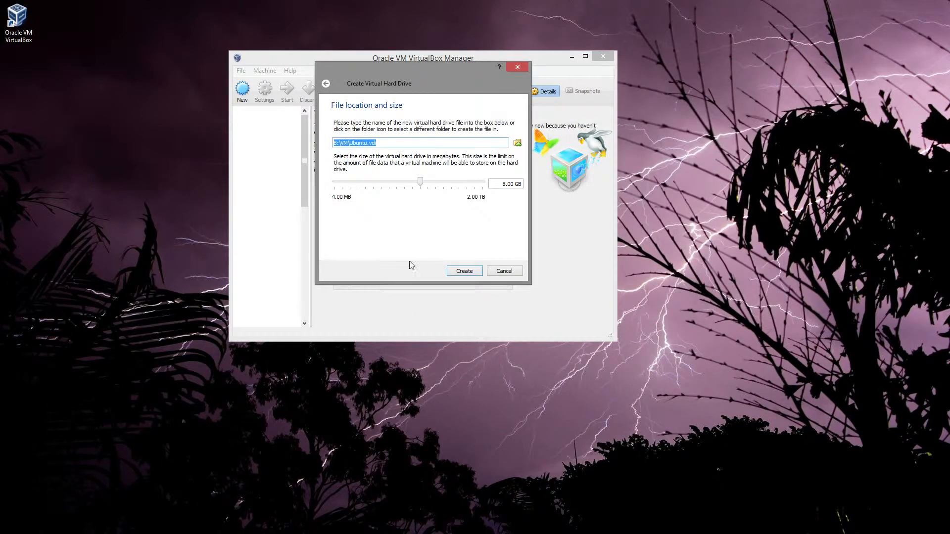
Step: Set the virtual hard drive's size to 256 GB and create it
drag(420, 181, 579, 186)
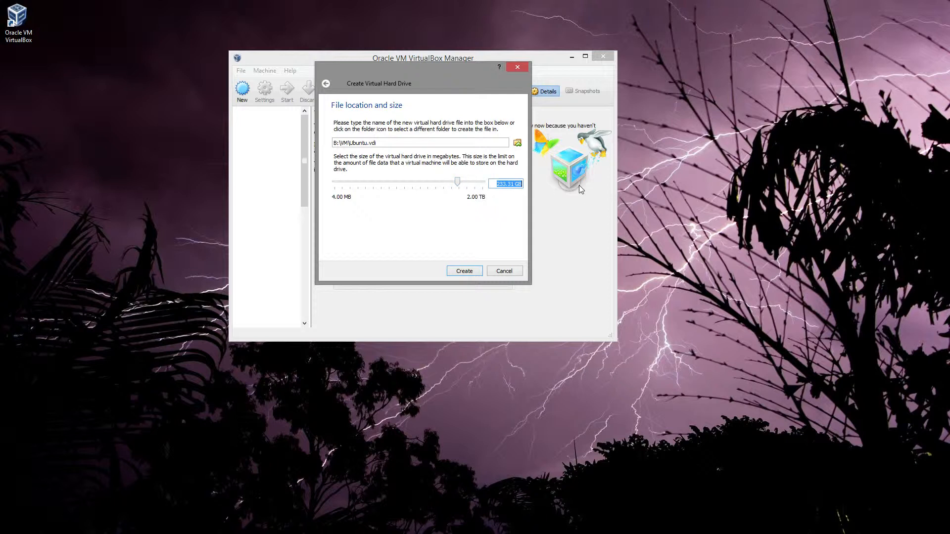
text(256g)
key(BackSpace)
text(g)
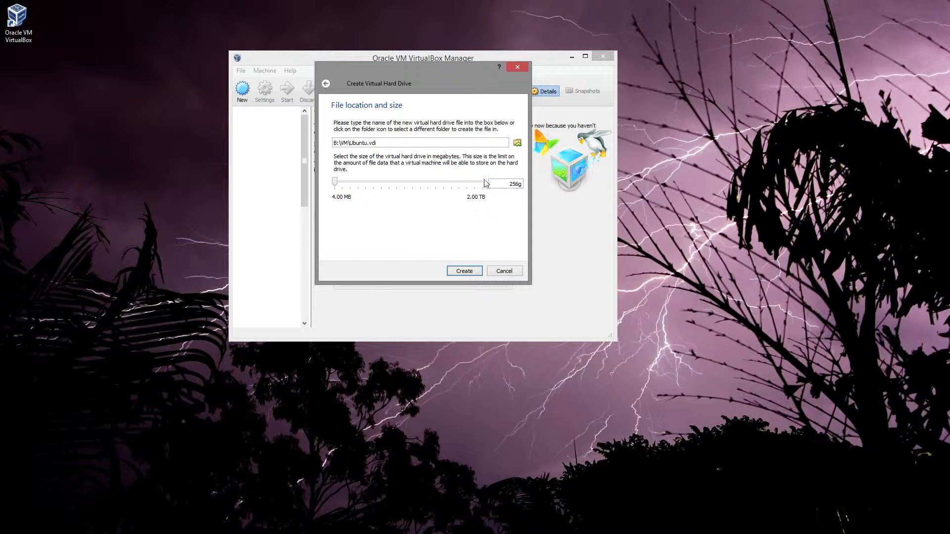
click(521, 184)
key(BackSpace)
text(GB)
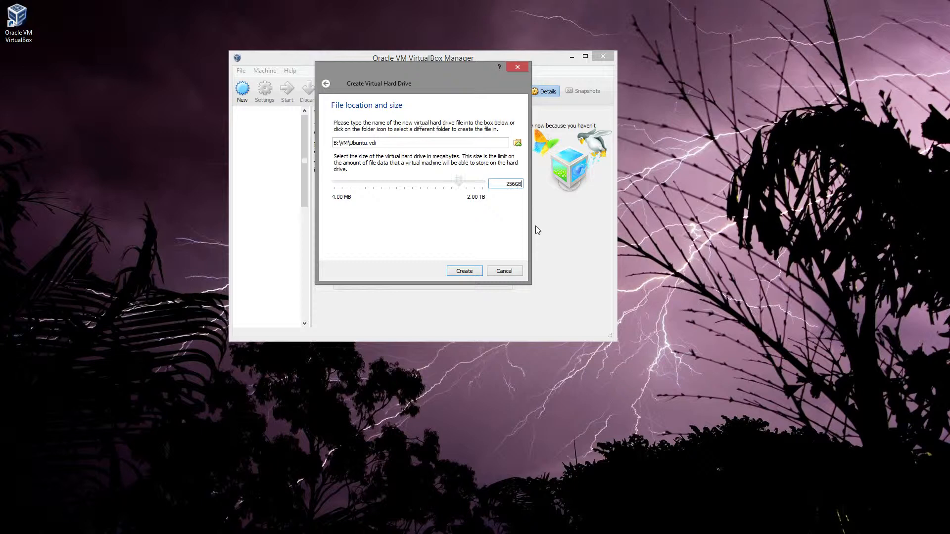
click(448, 270)
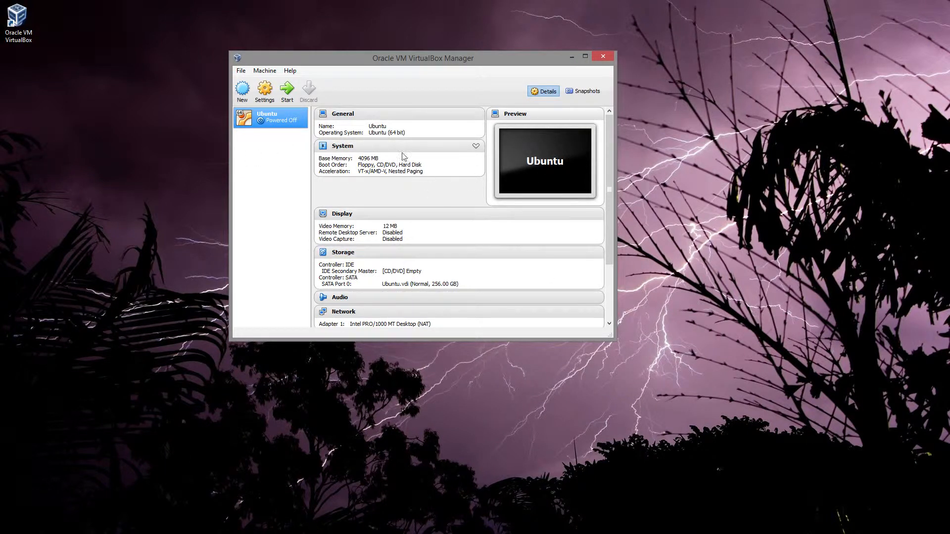
Step: Start the Ubuntu virtual machine
click(277, 93)
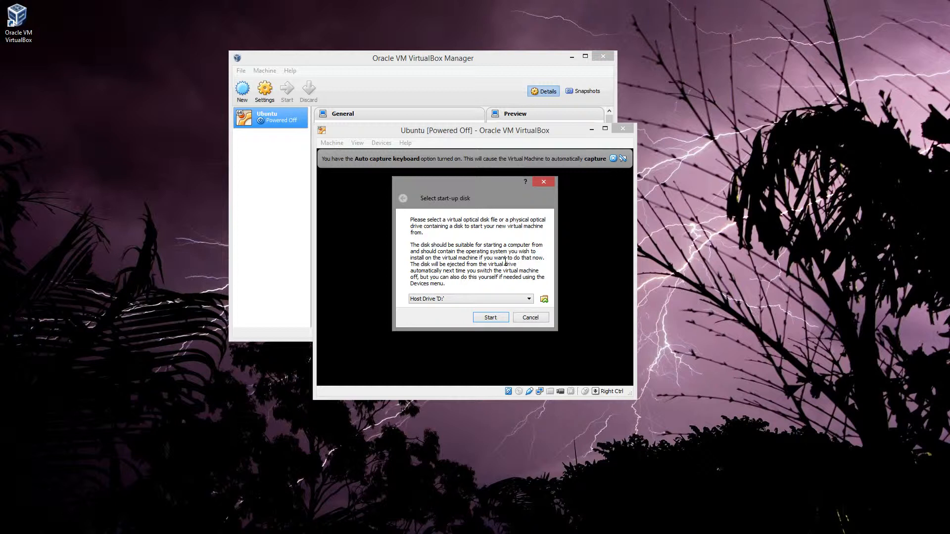
click(545, 299)
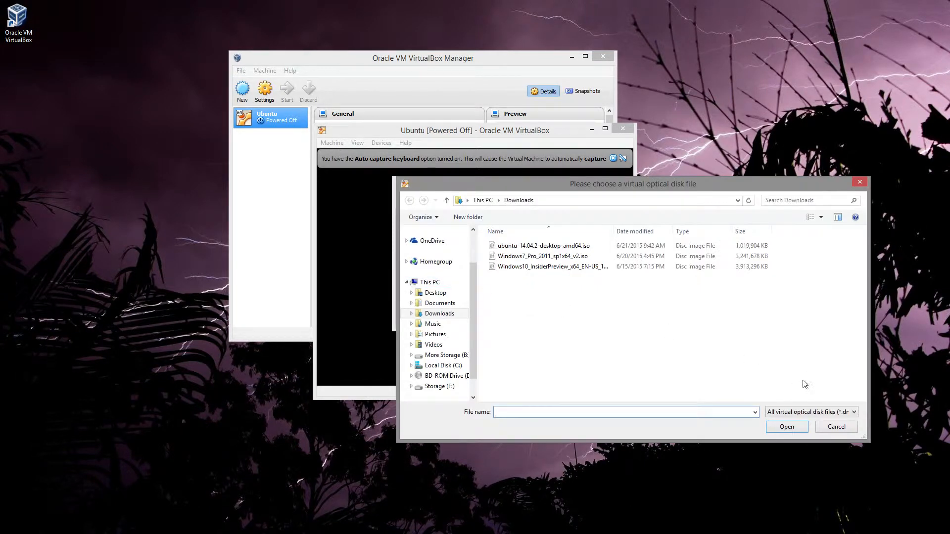
click(836, 427)
click(467, 299)
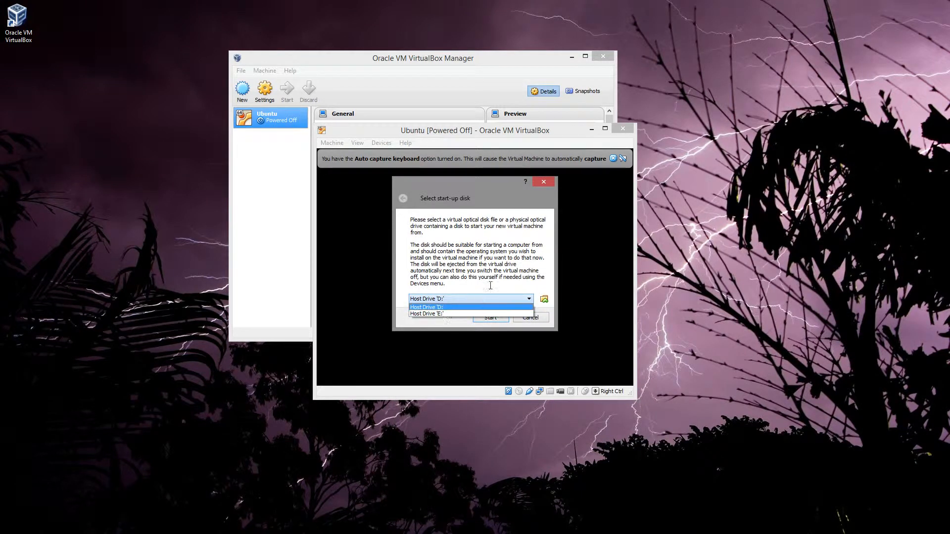
click(509, 287)
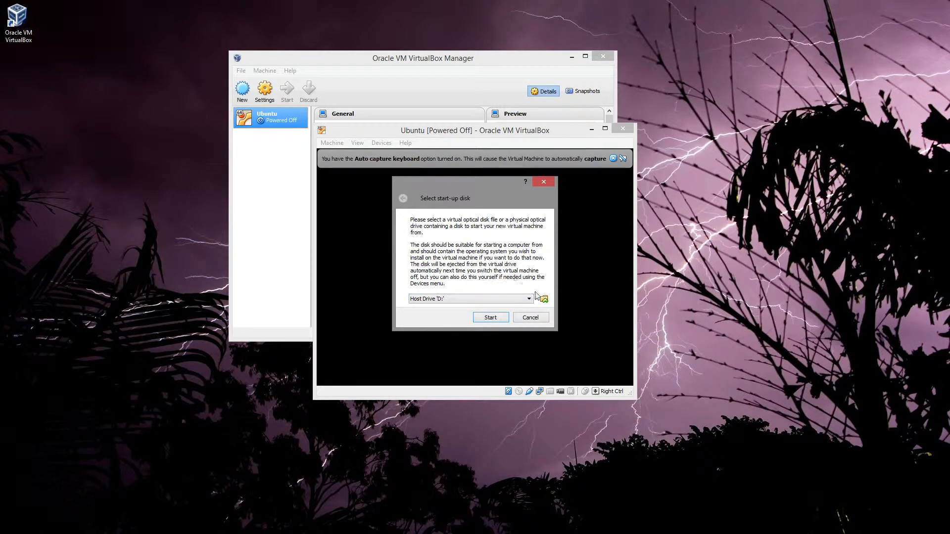
Step: Select ubuntu-14.04.2-desktop-amd64.iso from Downloads as the start-up disk and boot the virtual machine from it
click(543, 299)
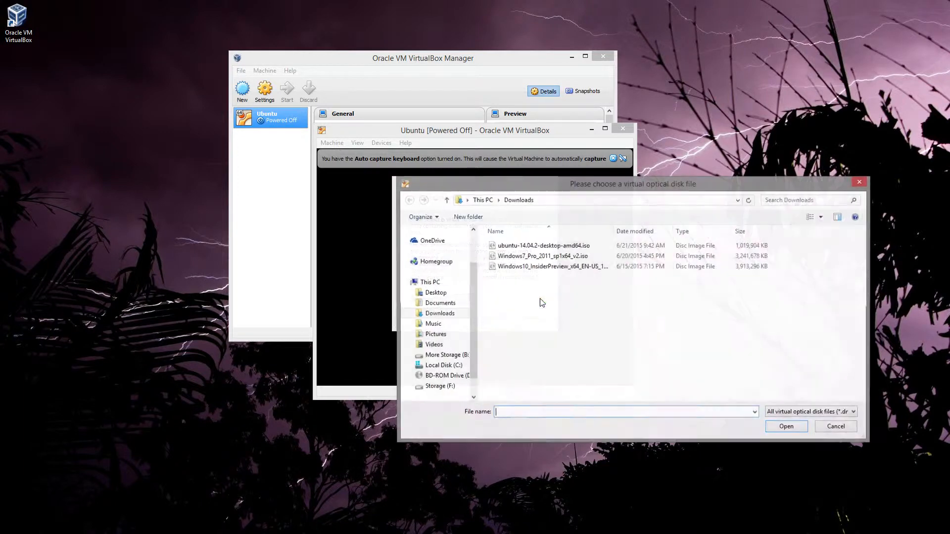
click(538, 250)
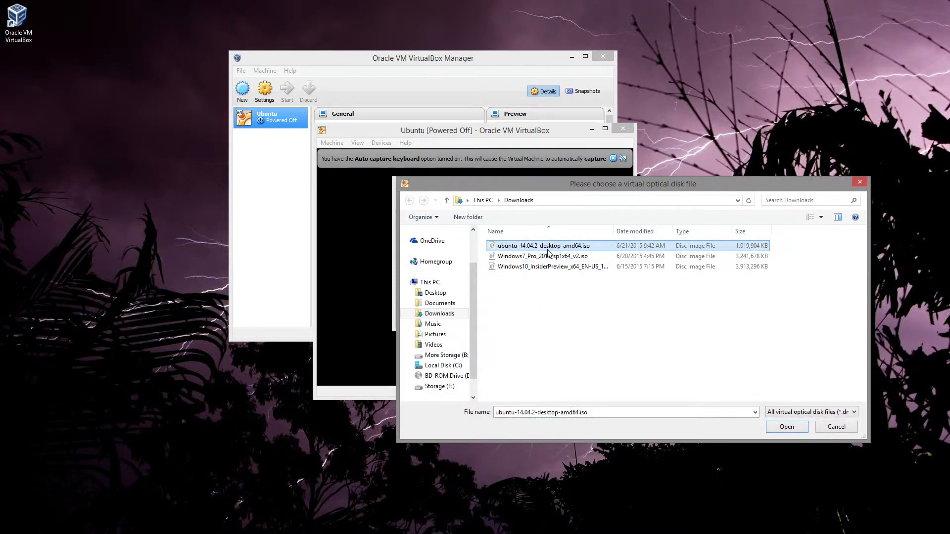
double_click(547, 248)
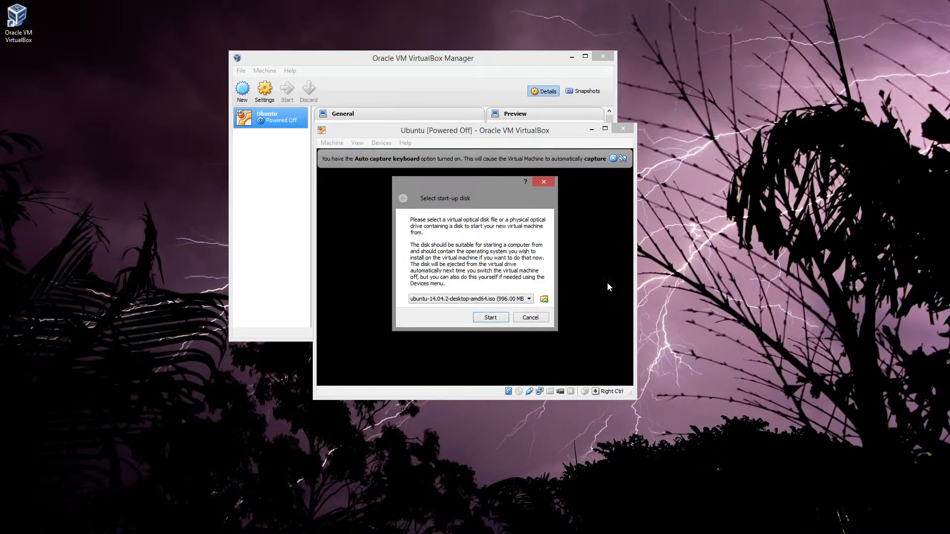
click(491, 317)
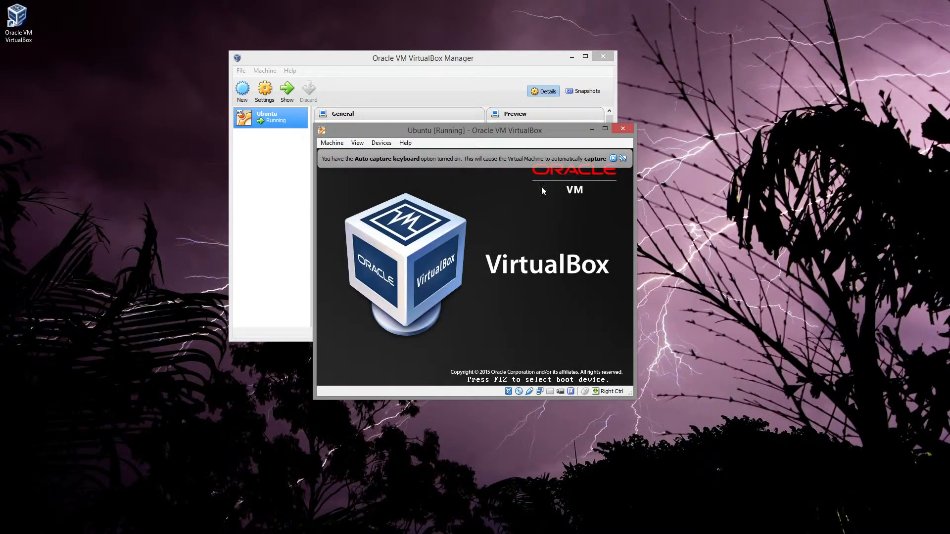
Step: Dismiss the auto capture keyboard notice and maximize the running virtual machine's window
drag(491, 130, 493, 75)
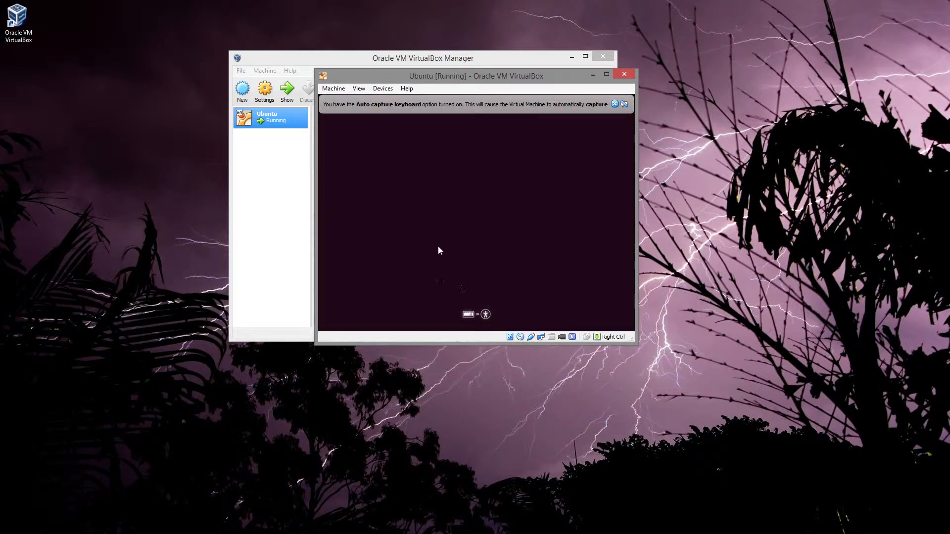
click(615, 104)
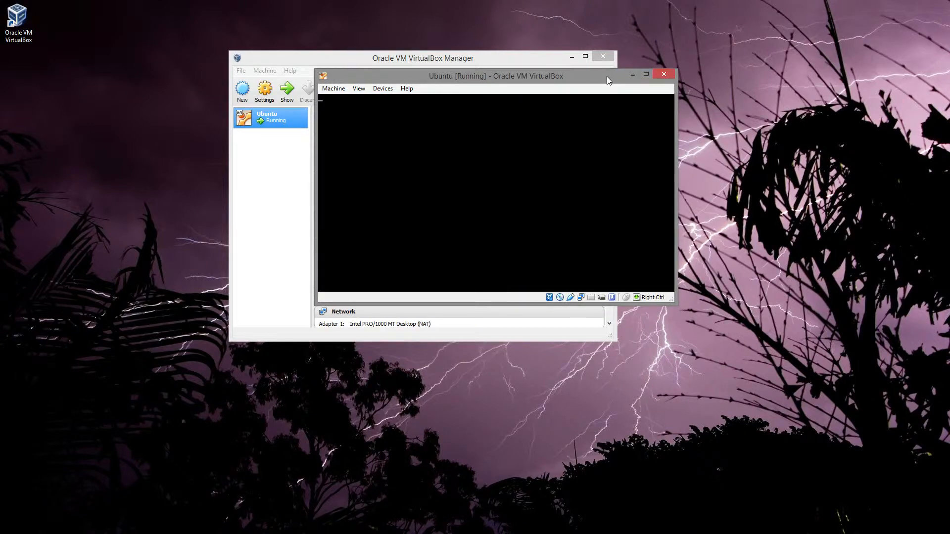
click(646, 74)
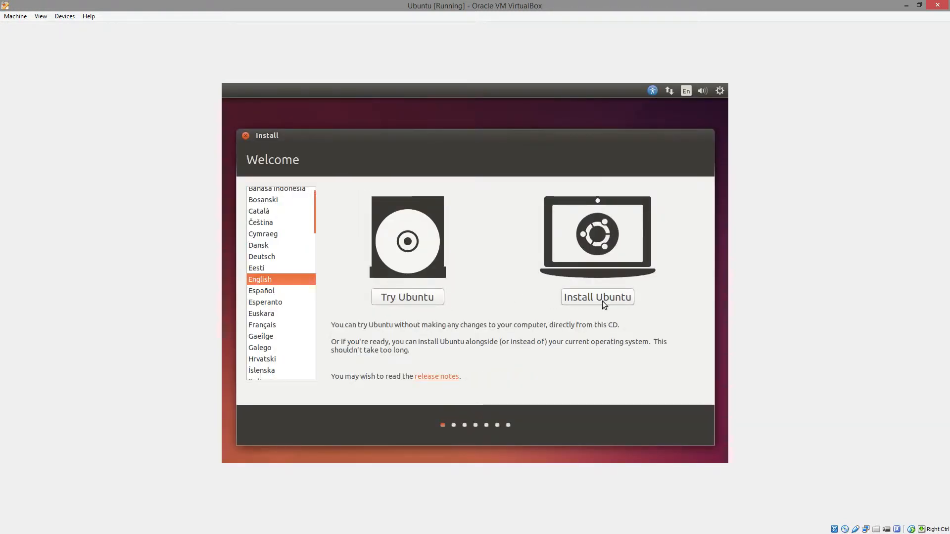
Step: Begin installing Ubuntu with update downloads and third-party software enabled, and continue to the installation type
click(589, 297)
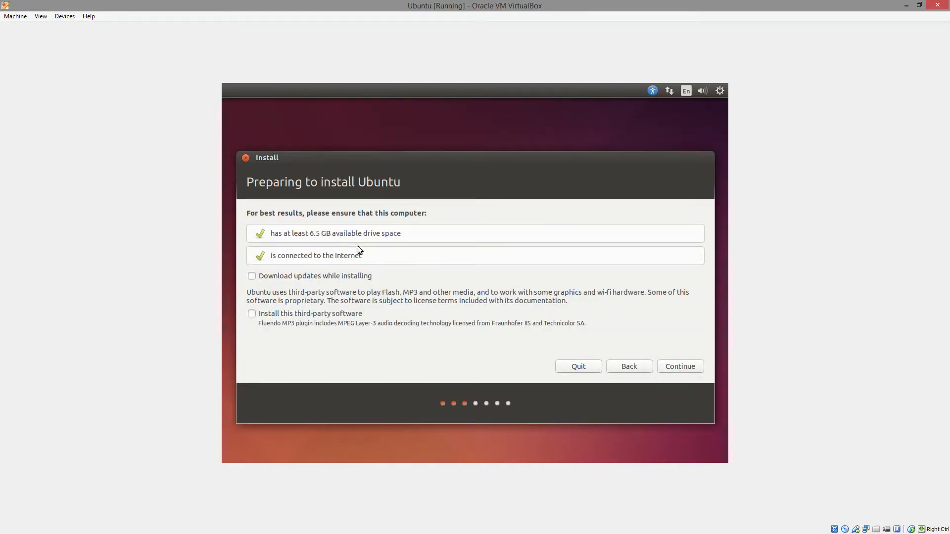
click(272, 277)
click(292, 316)
click(672, 371)
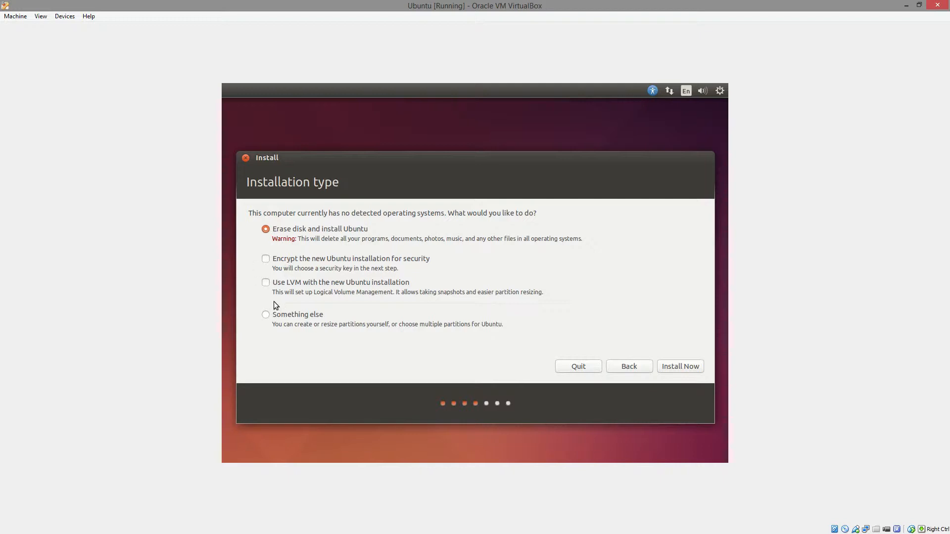
Step: Take a snapshot of the running virtual machine named Pre Install
click(26, 17)
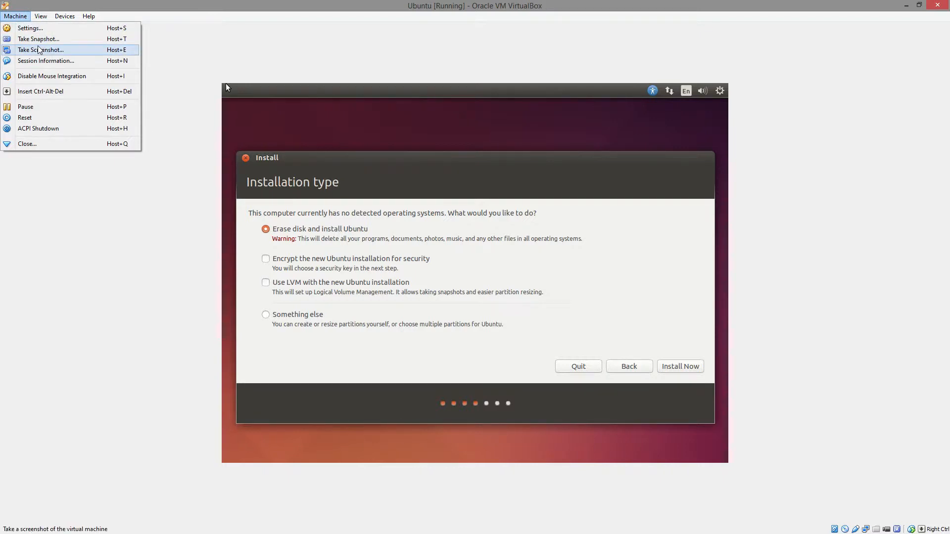
click(73, 42)
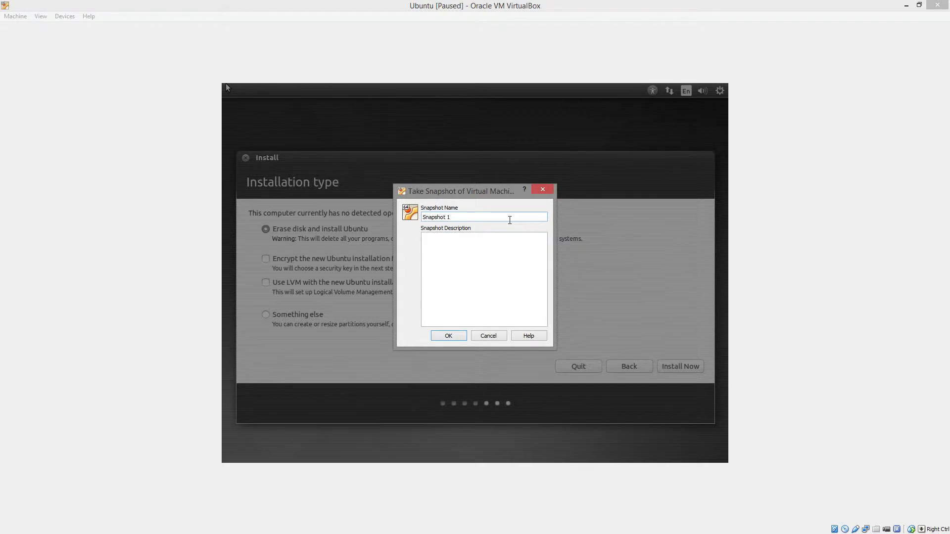
triple_click(509, 219)
text(Pre Install)
click(449, 336)
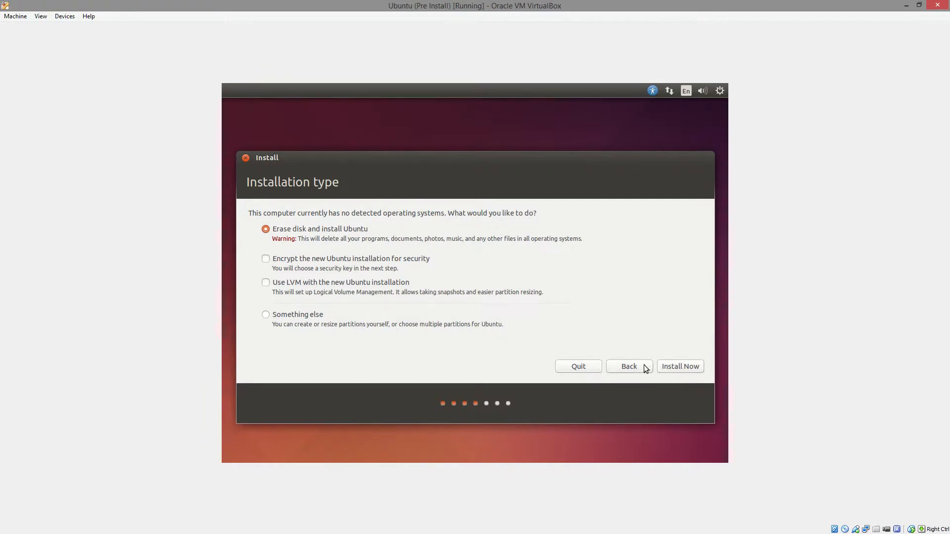
Step: Go back to the installation preparation page and quit the Ubuntu installer
click(629, 366)
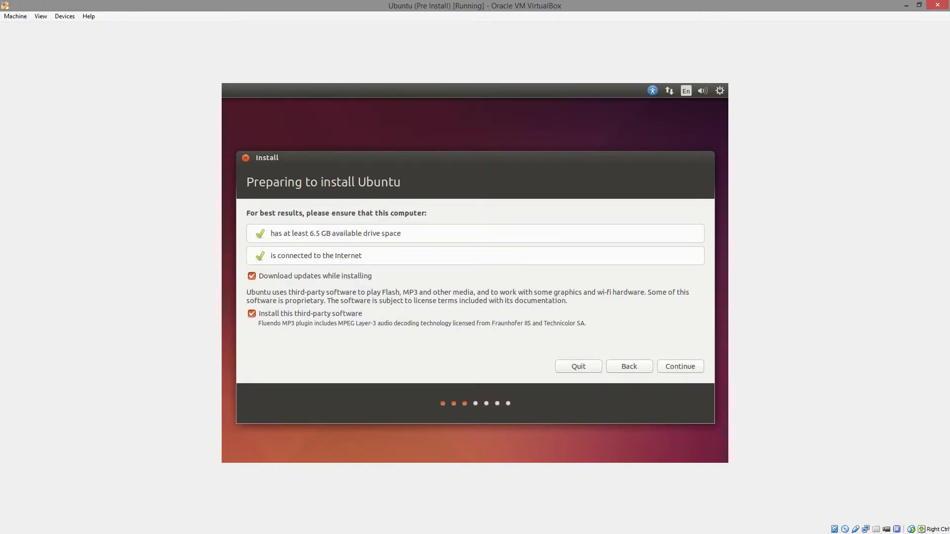
click(596, 367)
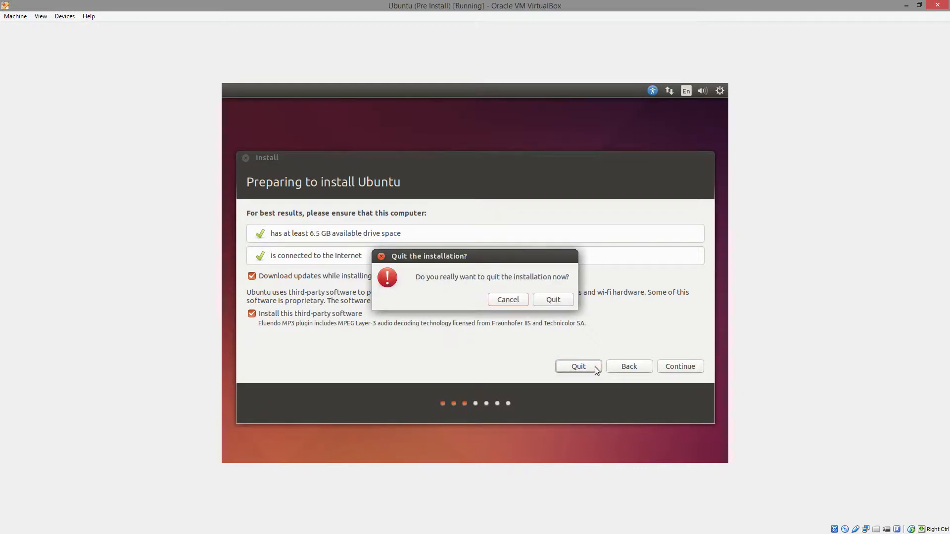
click(536, 298)
click(16, 17)
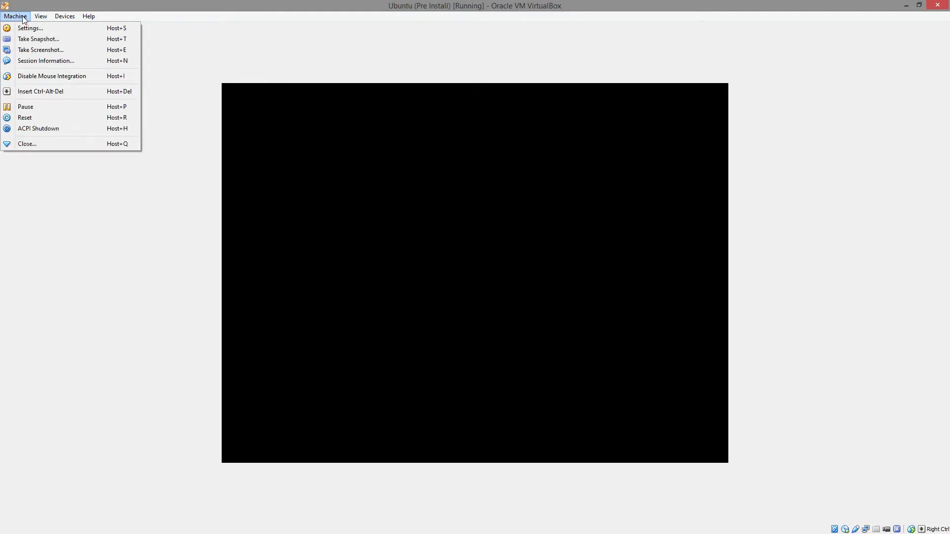
click(24, 20)
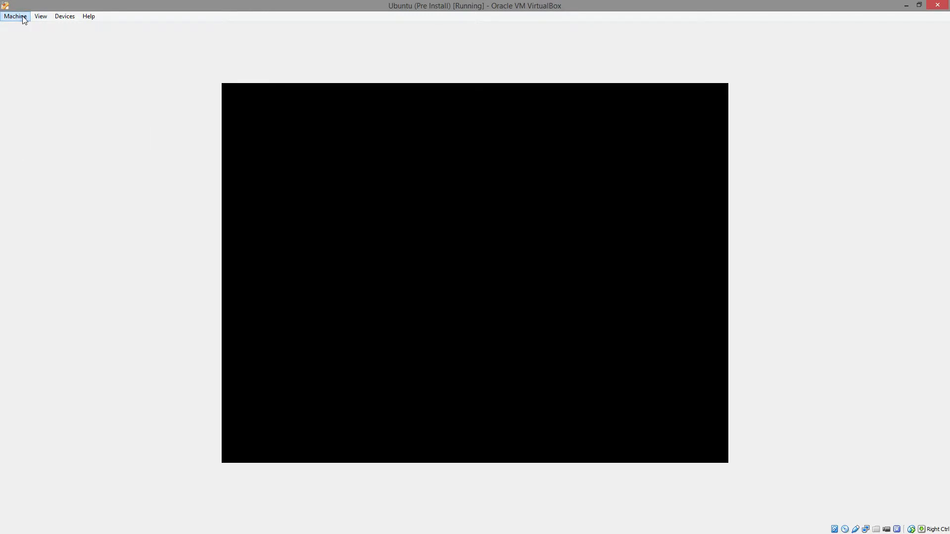
click(15, 17)
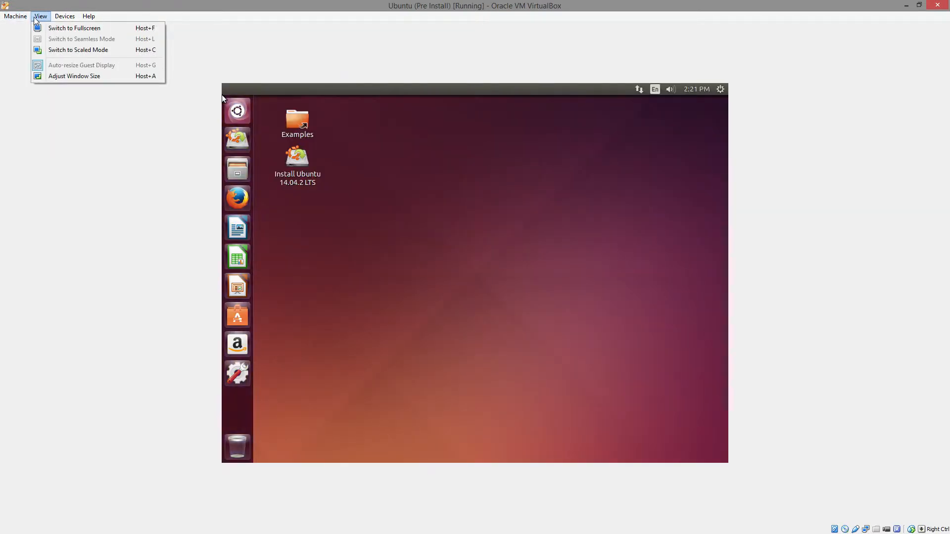
mouse_move(69, 18)
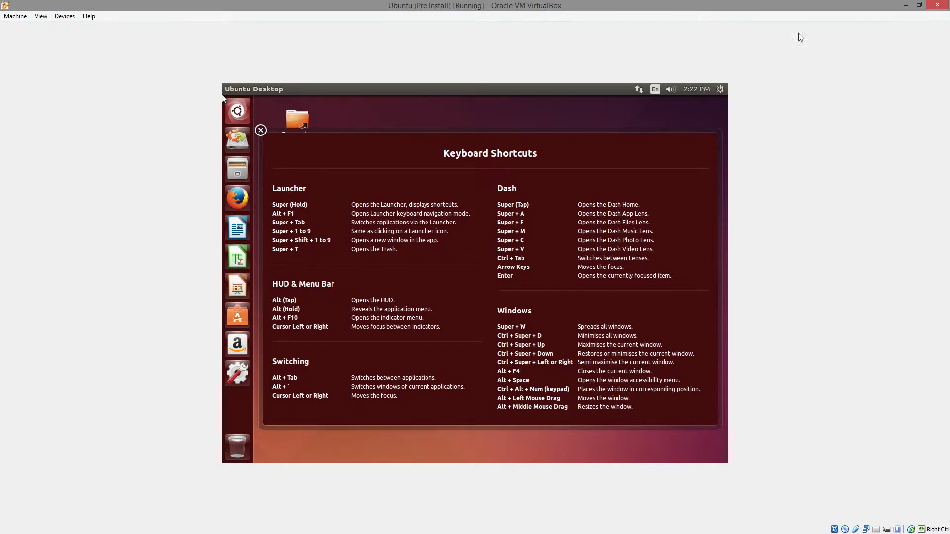
Step: Close the virtual machine by powering it off and restoring the current snapshot 'Pre Install'
click(938, 5)
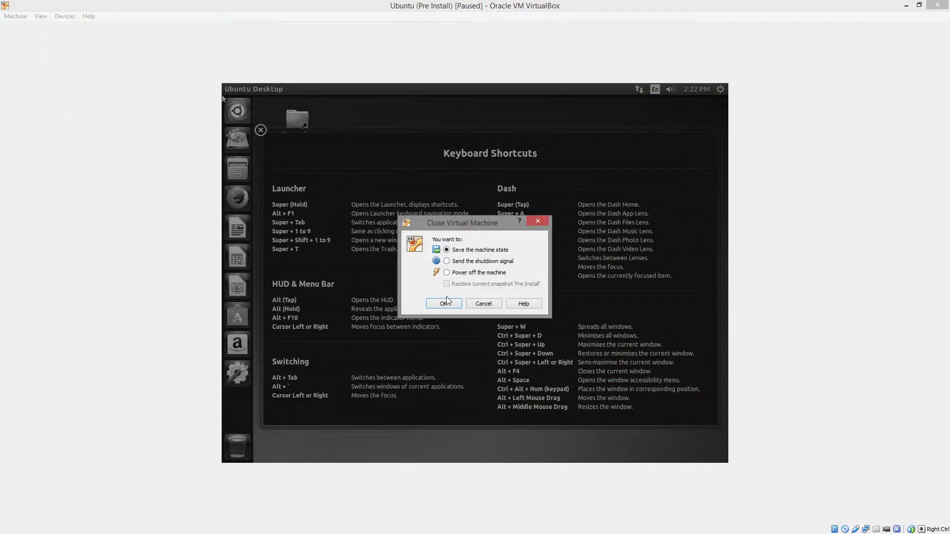
click(474, 272)
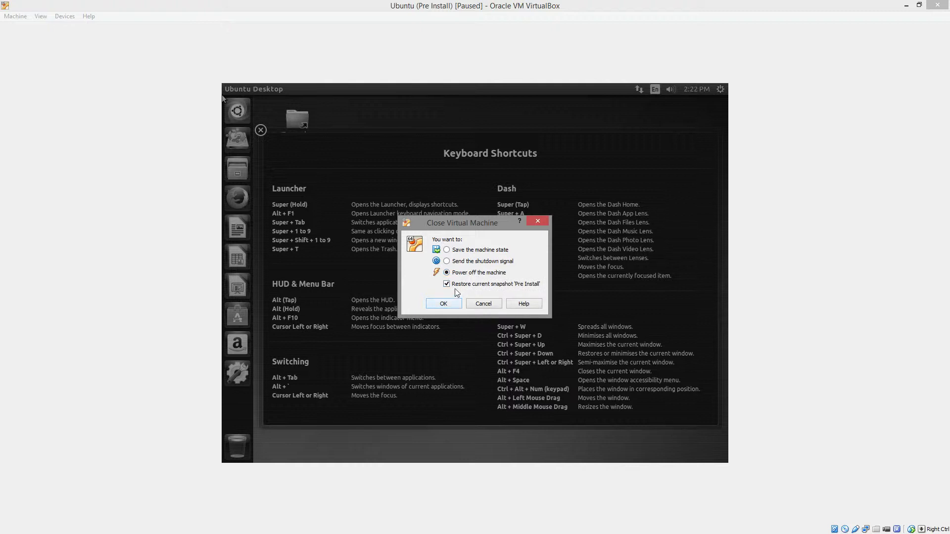
click(474, 286)
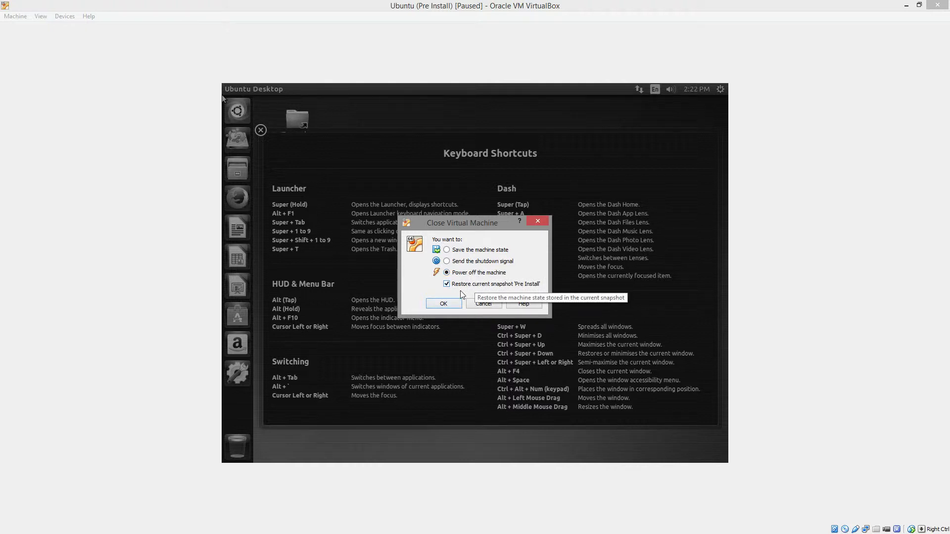
click(442, 304)
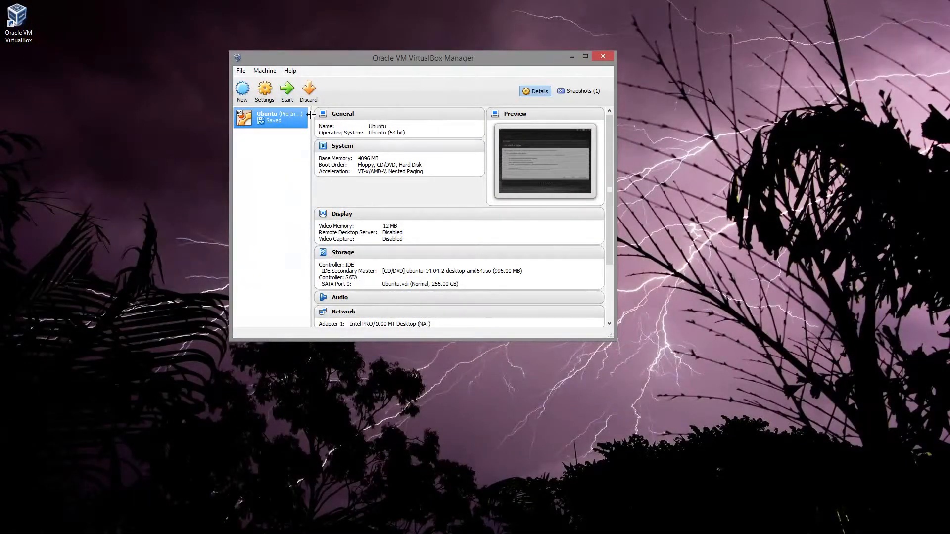
Step: Start the Ubuntu virtual machine and install Ubuntu by erasing the disk, agreeing to write the partition changes
click(287, 90)
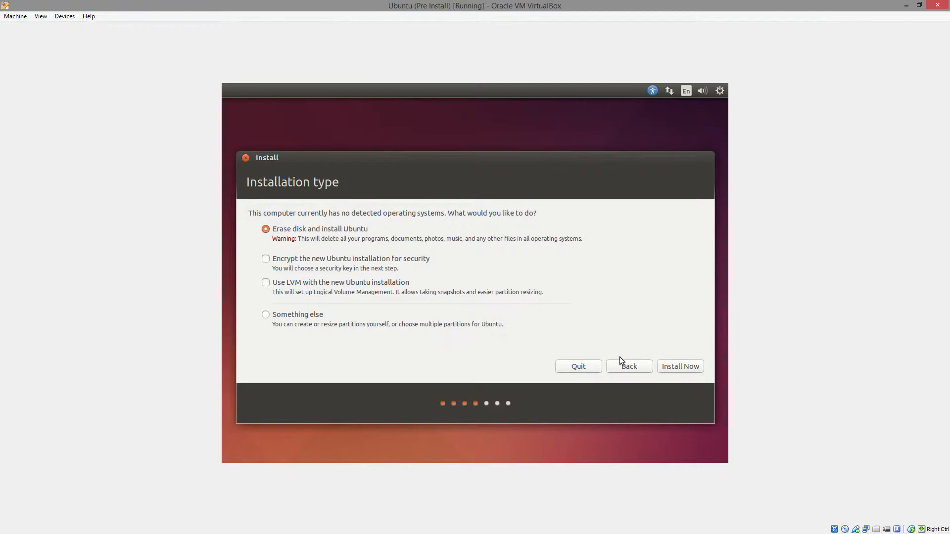
click(690, 371)
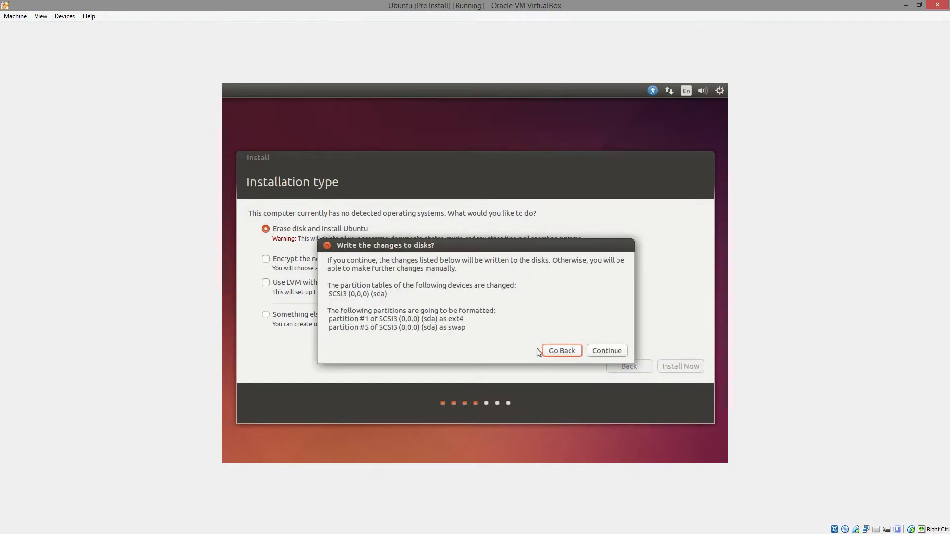
click(613, 353)
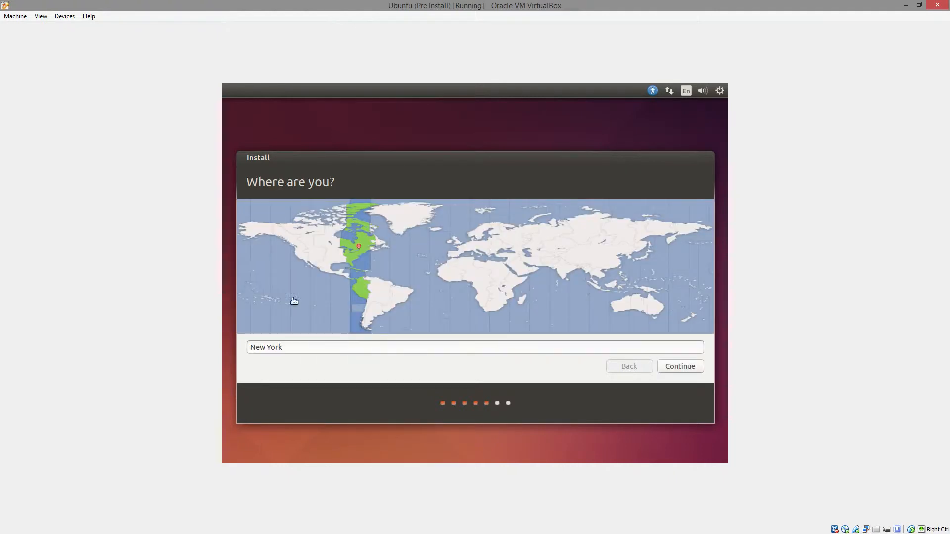
Step: Accept New York as the location and English (US) as the keyboard layout
click(292, 346)
click(663, 367)
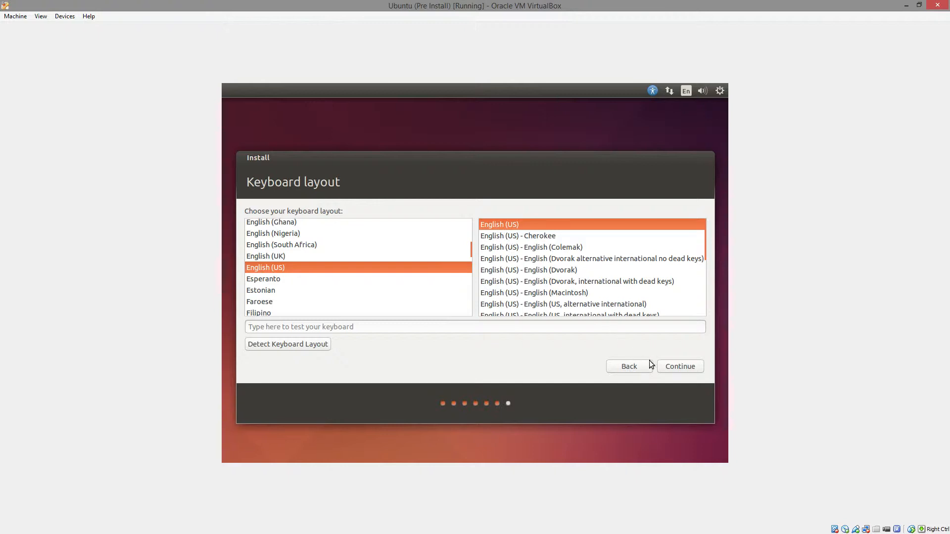
click(676, 362)
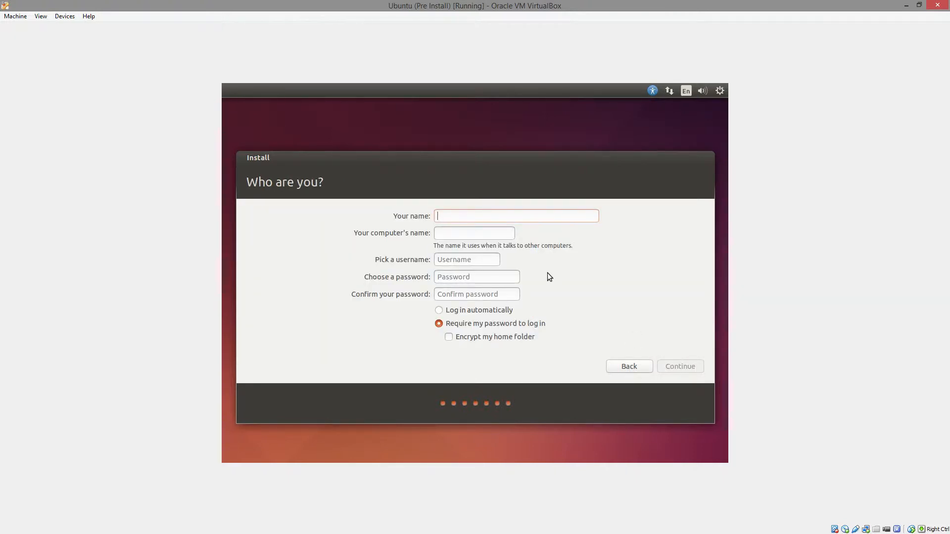
Step: Enter the account holder's name and a username that starts with a lower-case letter
text(Dave)
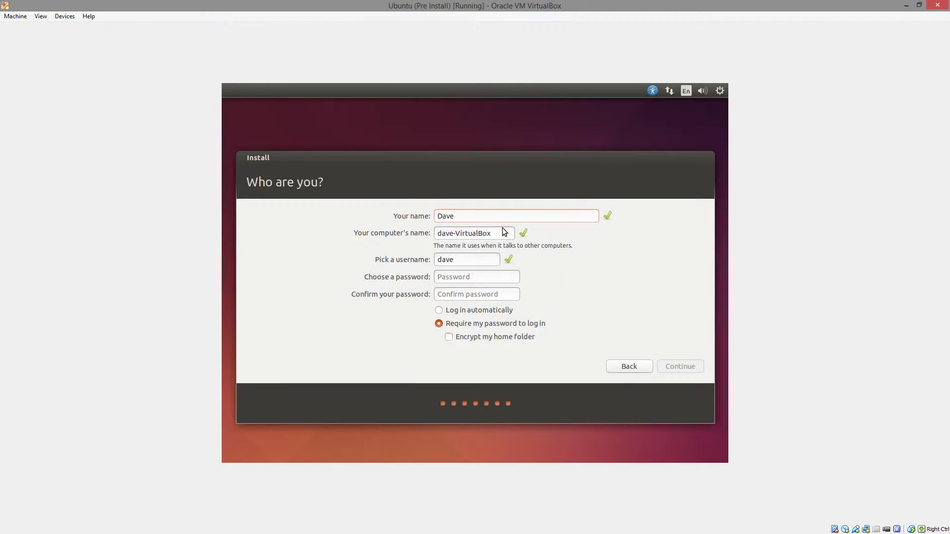
drag(485, 264, 333, 259)
text(Dave)
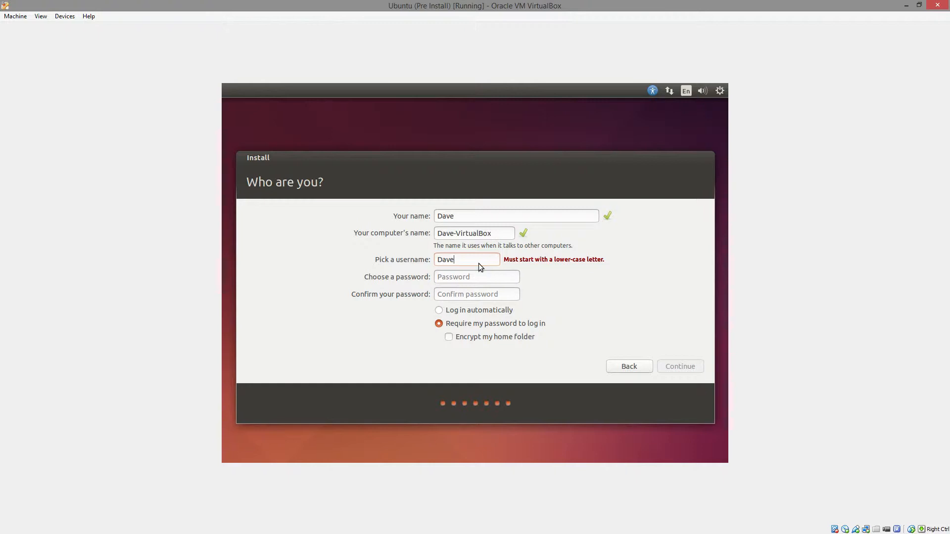
key(BackSpace)
text(d)
key(Tab)
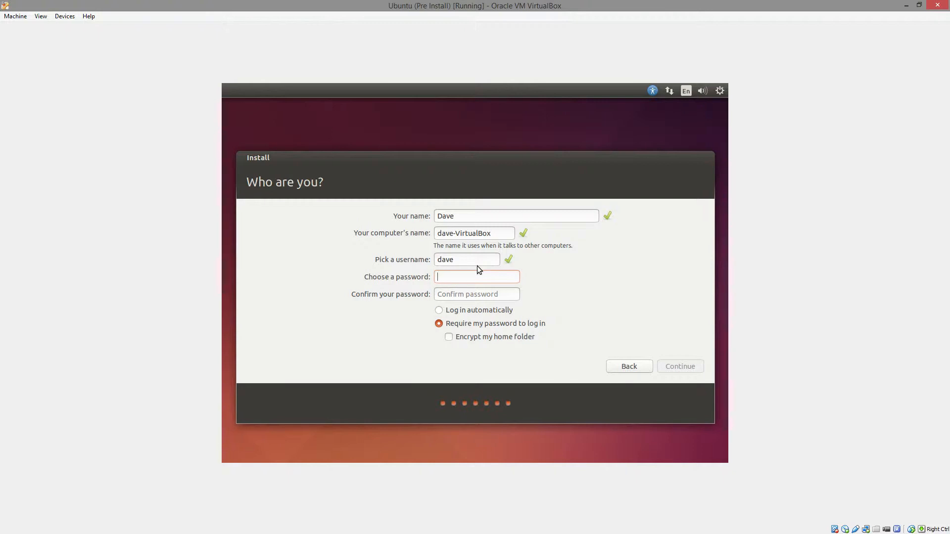
Step: Enter and confirm the account password, enable automatic login, and continue the installation
text(******)
key(Tab)
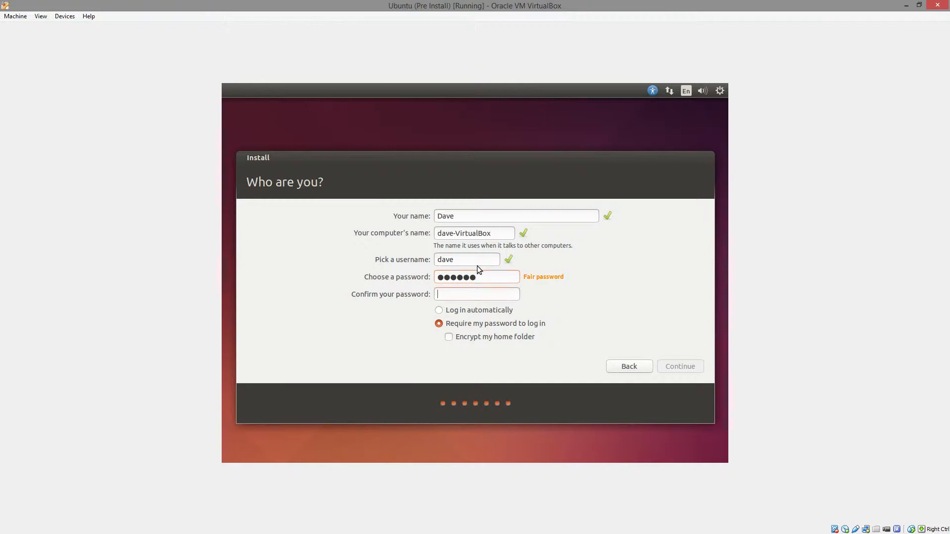
text(******)
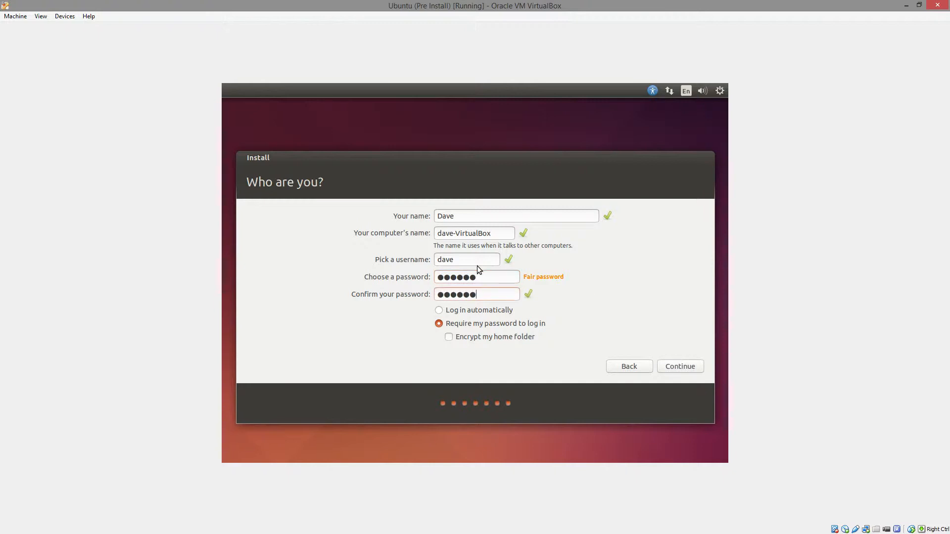
click(463, 310)
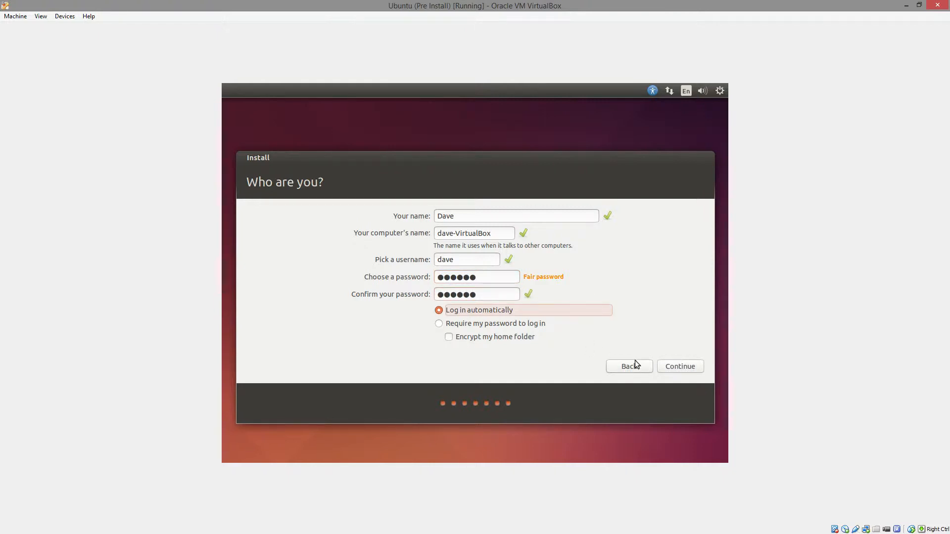
click(693, 368)
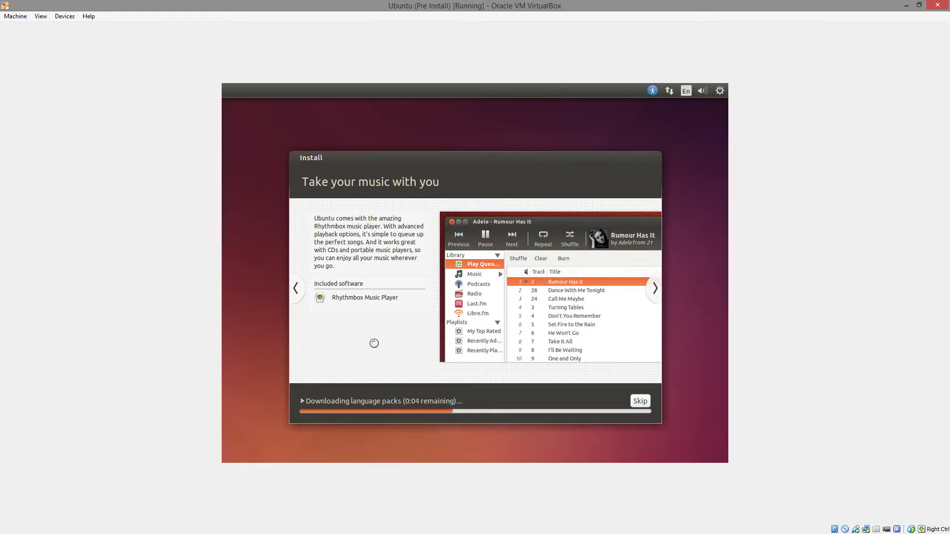
Step: Page through the installer's feature slideshow to its last slide
click(651, 283)
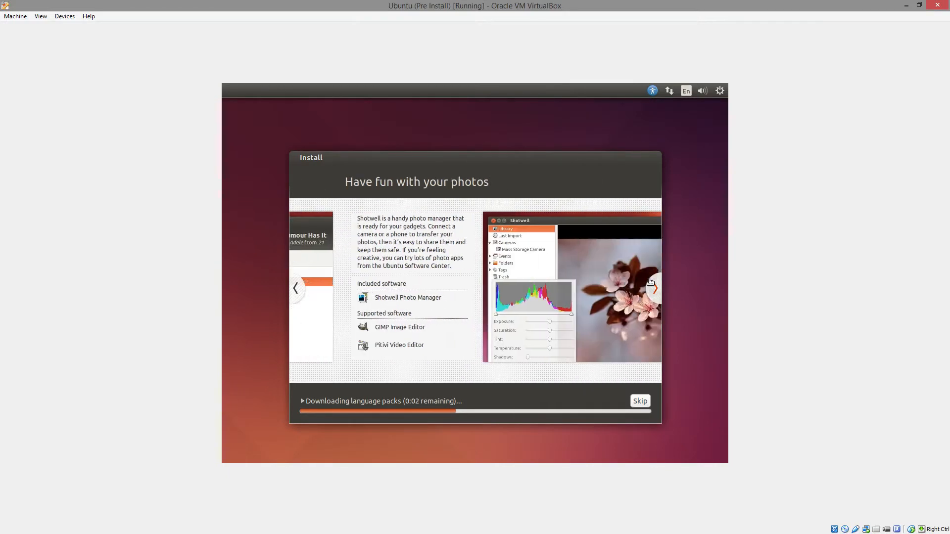
click(650, 292)
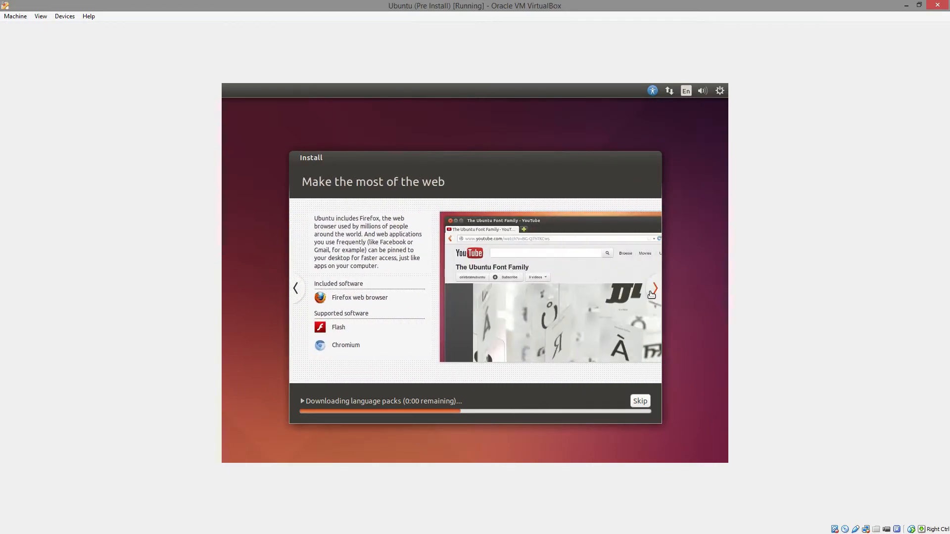
click(650, 292)
click(650, 292)
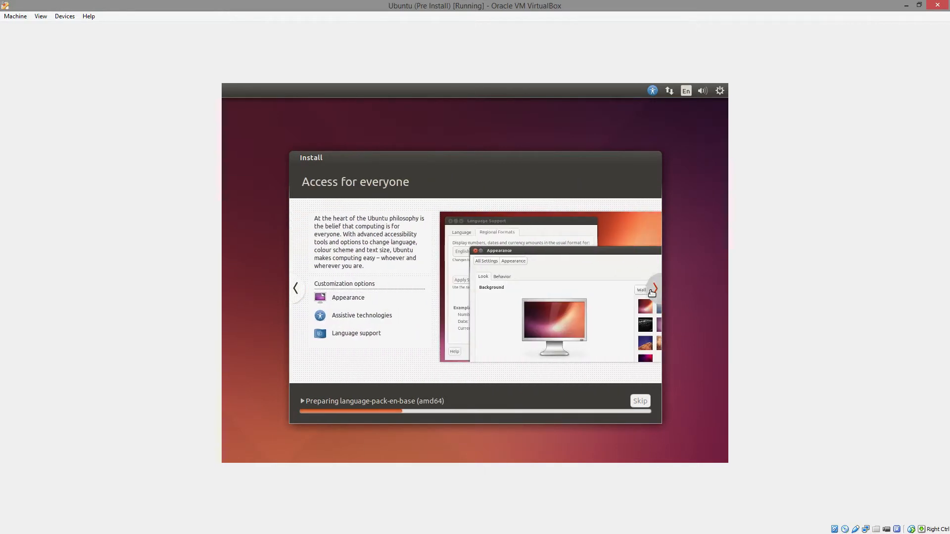
click(651, 291)
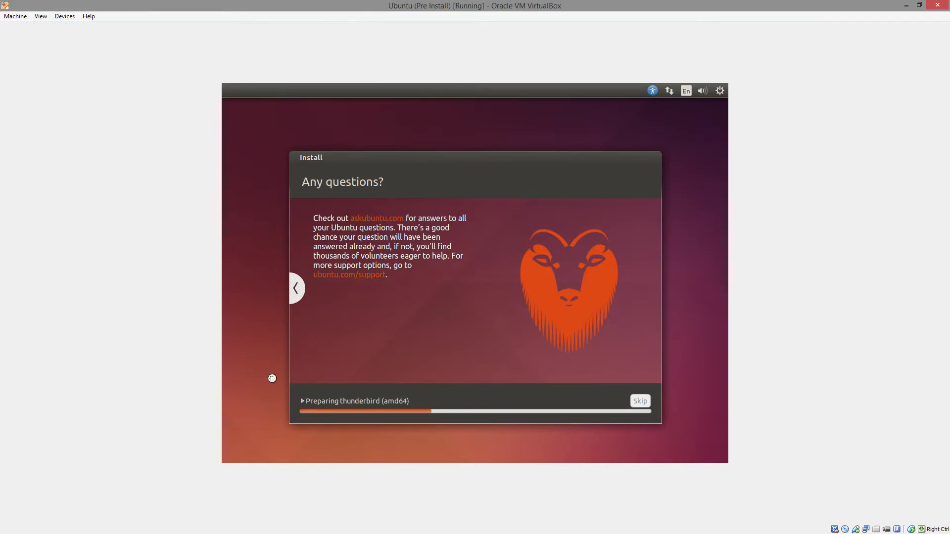
click(69, 17)
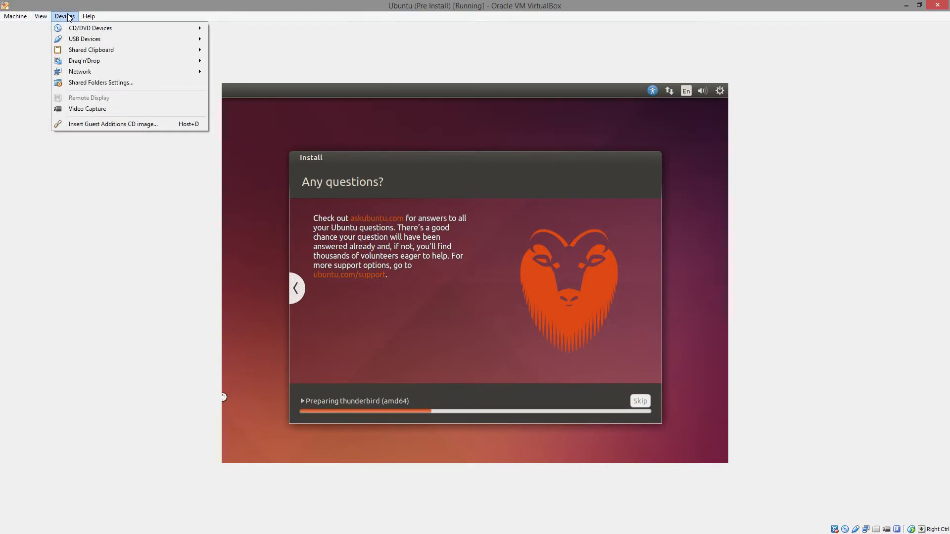
click(69, 18)
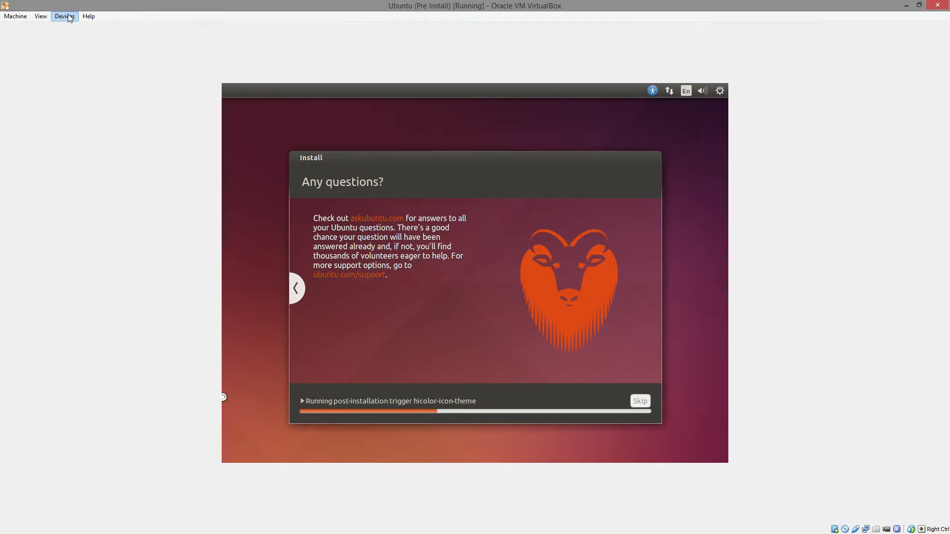
Step: Restore the maximized virtual machine window to a smaller size and move it clear of the VirtualBox Manager
double_click(131, 5)
drag(277, 26, 805, 215)
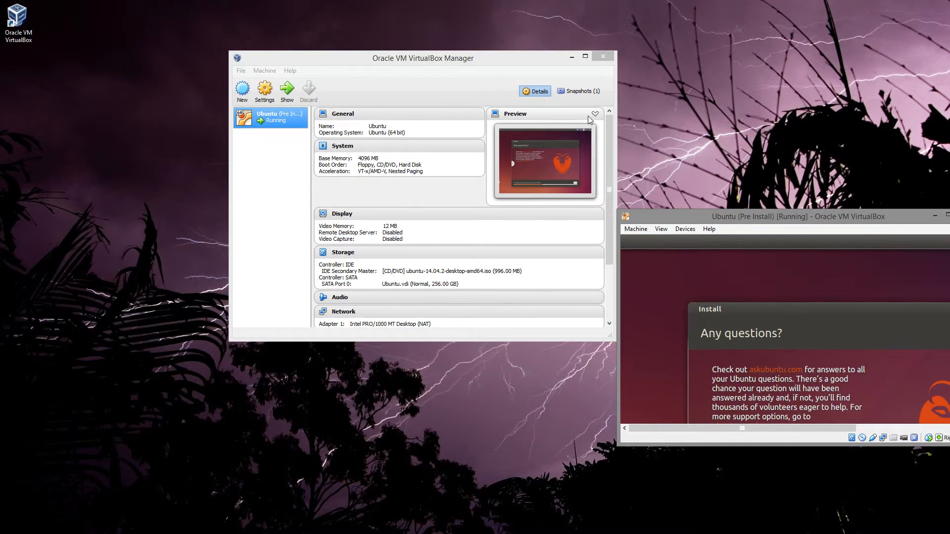
Step: Start a new virtual machine named Win7 with type Microsoft Windows and version Windows 7 (64 bit)
click(245, 88)
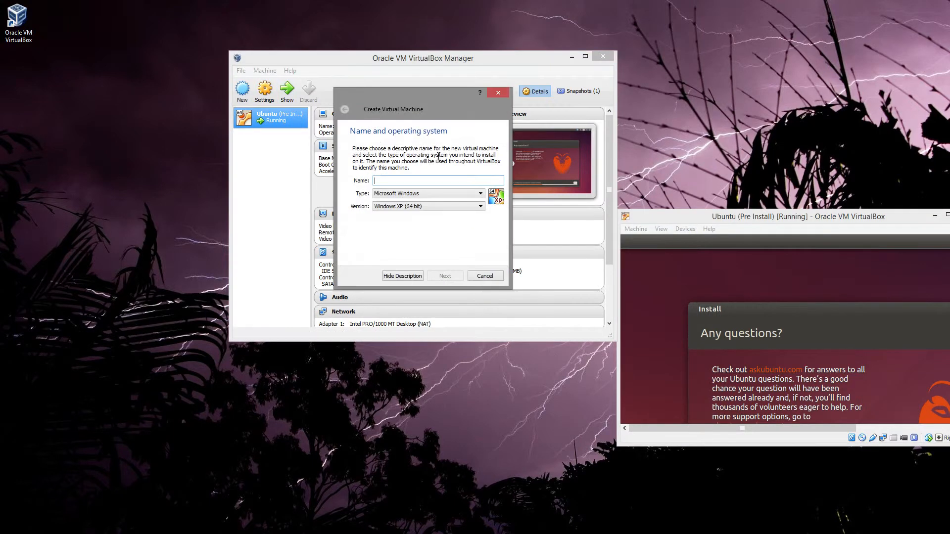
click(428, 205)
scroll(430, 247, down, 2)
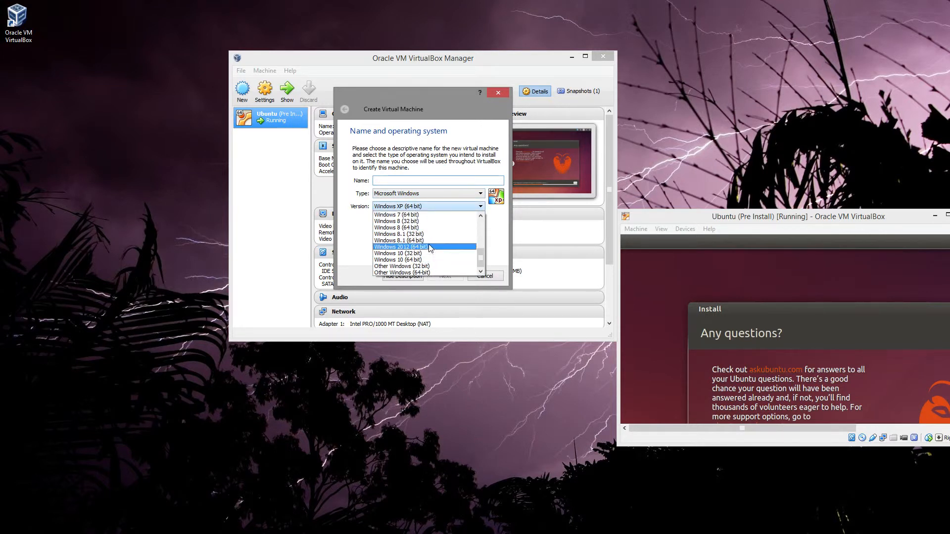
click(456, 233)
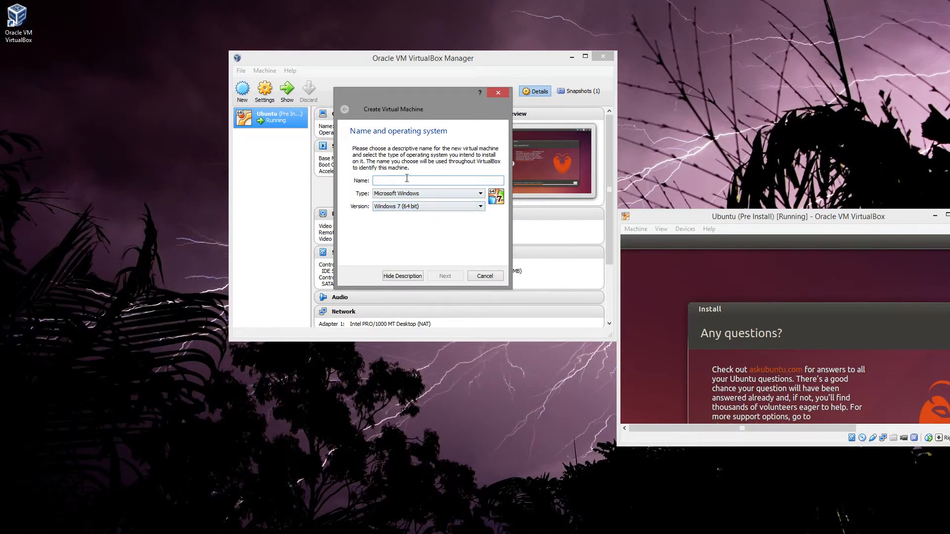
text(Win7)
click(448, 277)
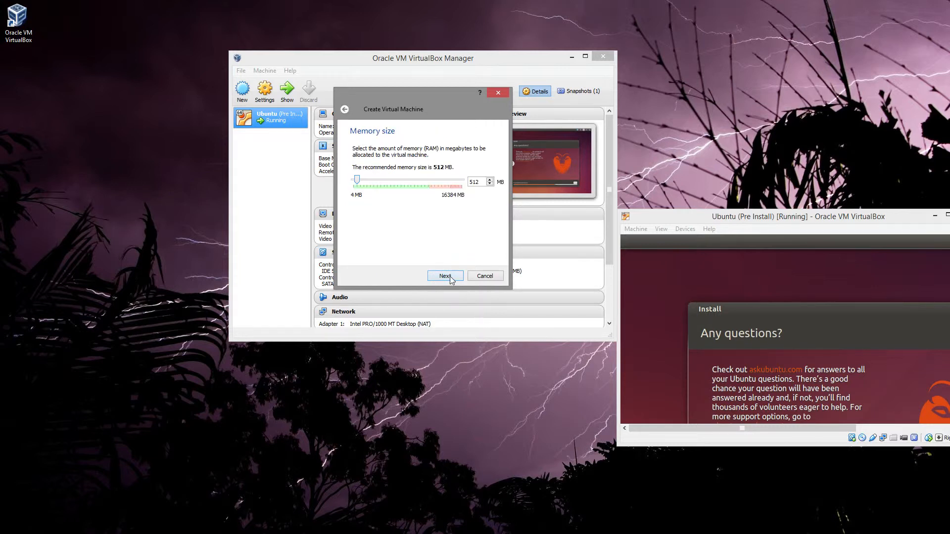
Step: Allocate 4096 MB of memory to the new virtual machine and continue to the hard drive options
click(386, 178)
click(386, 178)
click(399, 176)
click(406, 177)
click(406, 177)
click(412, 178)
click(435, 276)
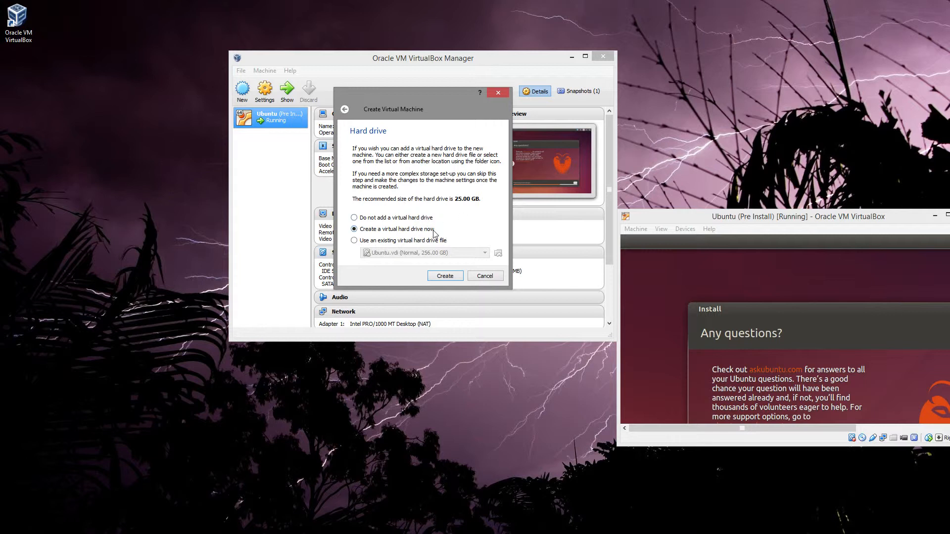
Step: Create a new VDI virtual hard drive named Win7 with a size of 50.00 GB
click(441, 275)
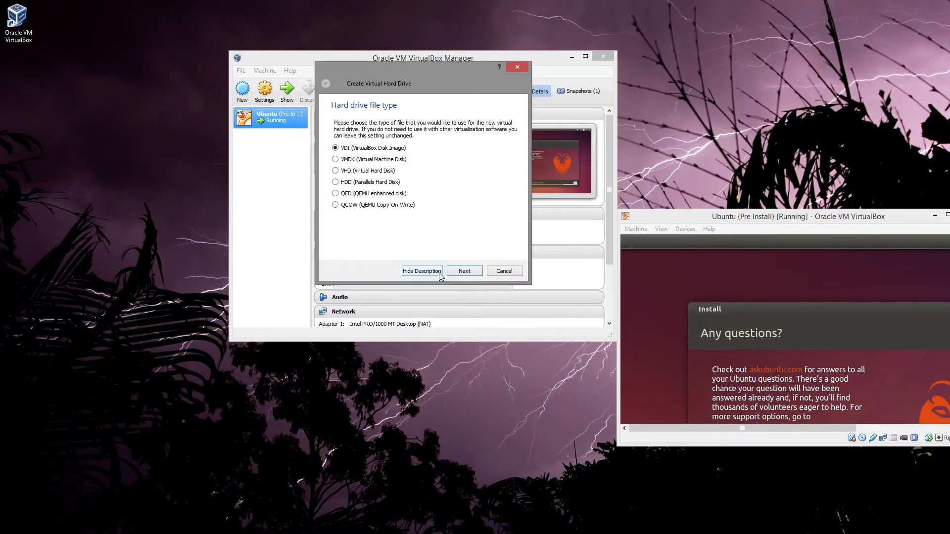
click(465, 271)
click(476, 275)
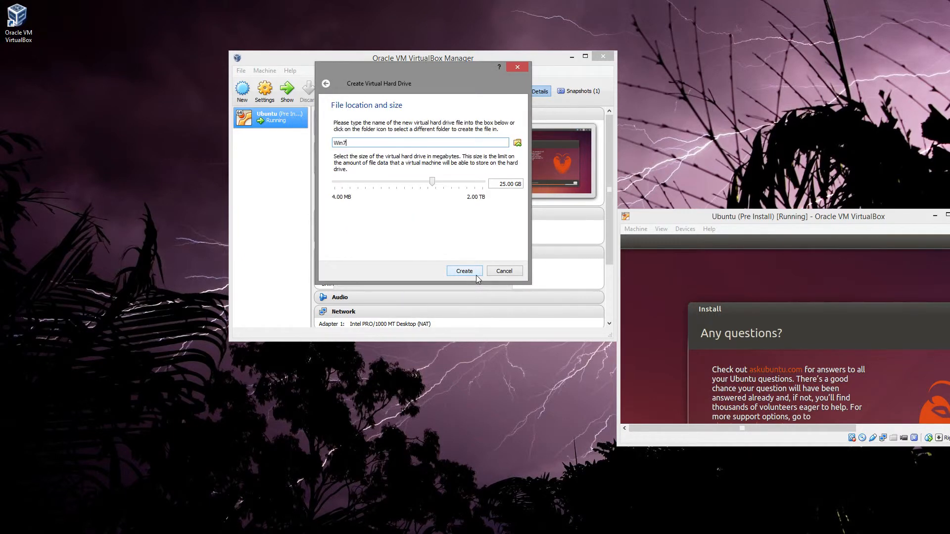
click(449, 181)
click(458, 183)
click(432, 183)
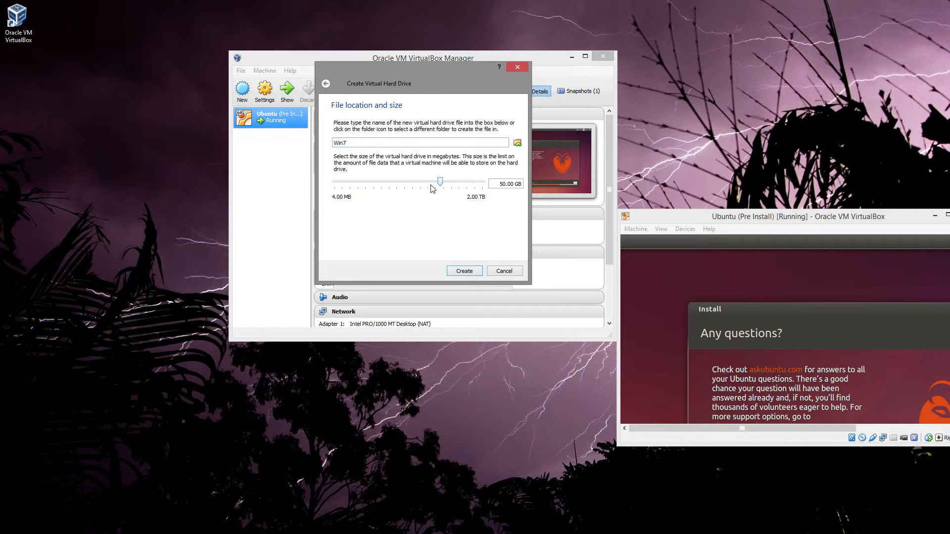
click(461, 270)
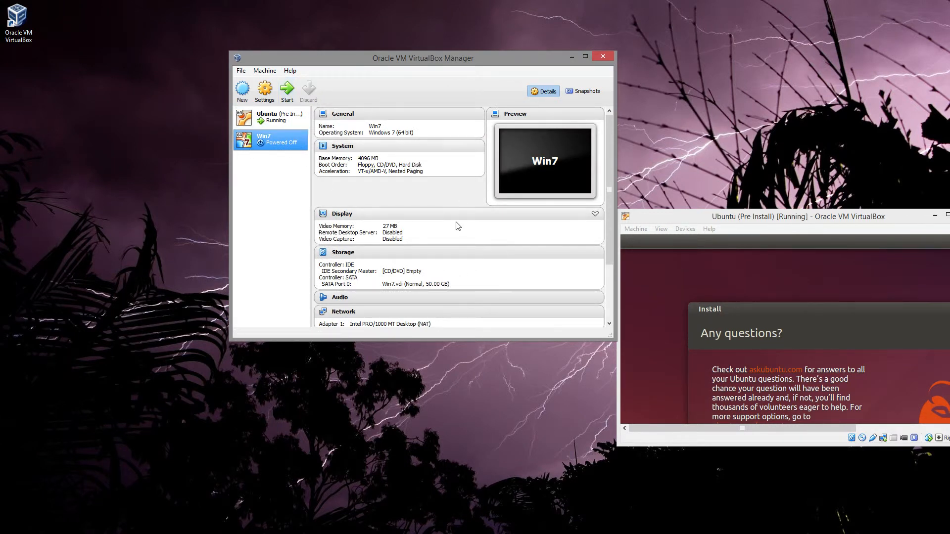
Step: Open the settings of the Win7 virtual machine
right_click(295, 143)
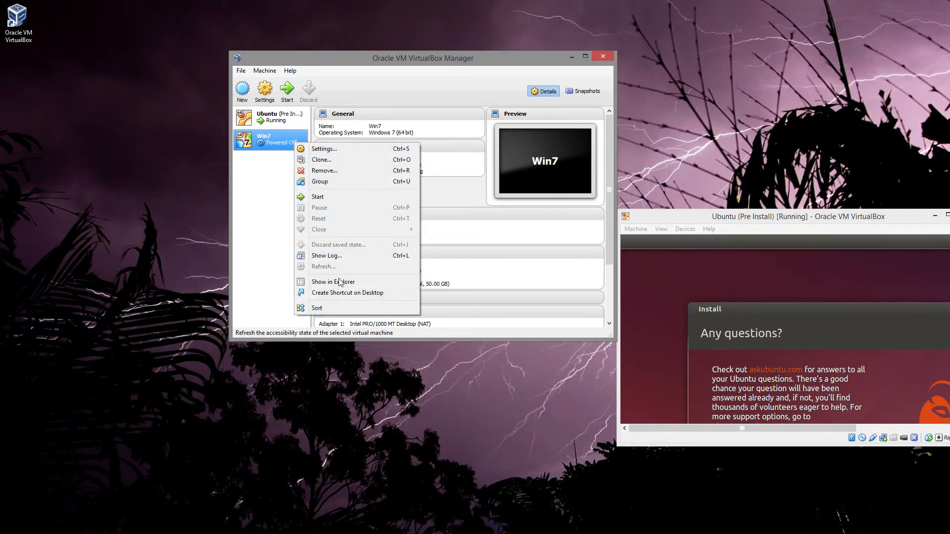
click(291, 146)
right_click(286, 143)
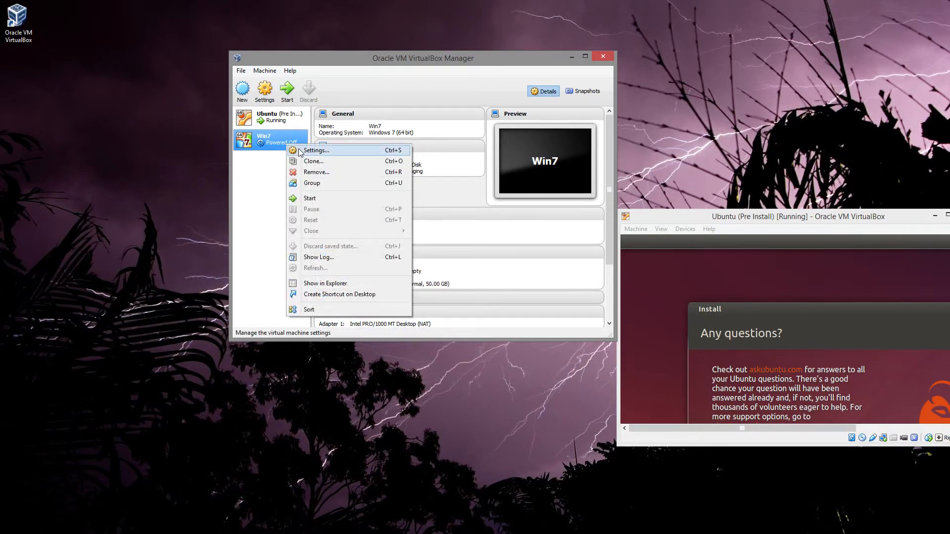
click(300, 148)
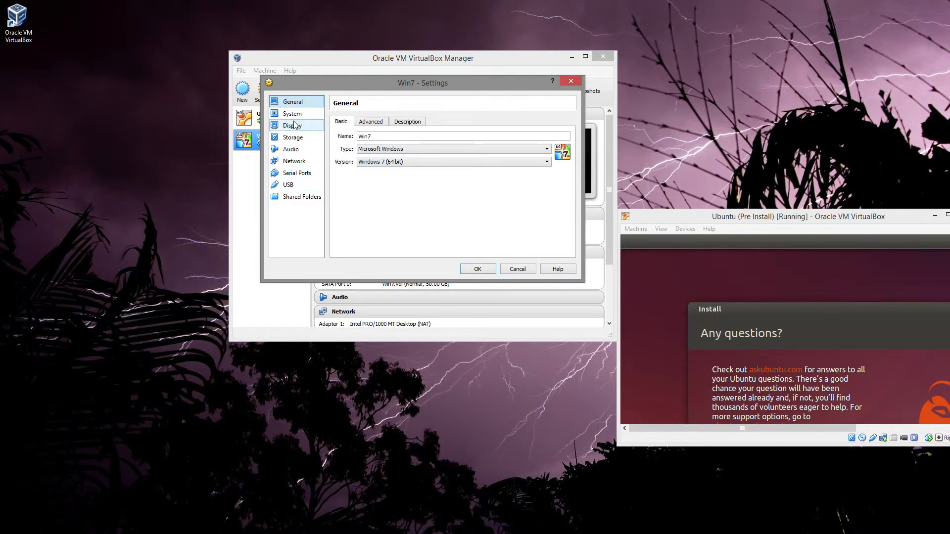
Step: Set the shared clipboard to Bidirectional in the advanced general settings of Win7
click(373, 125)
click(396, 125)
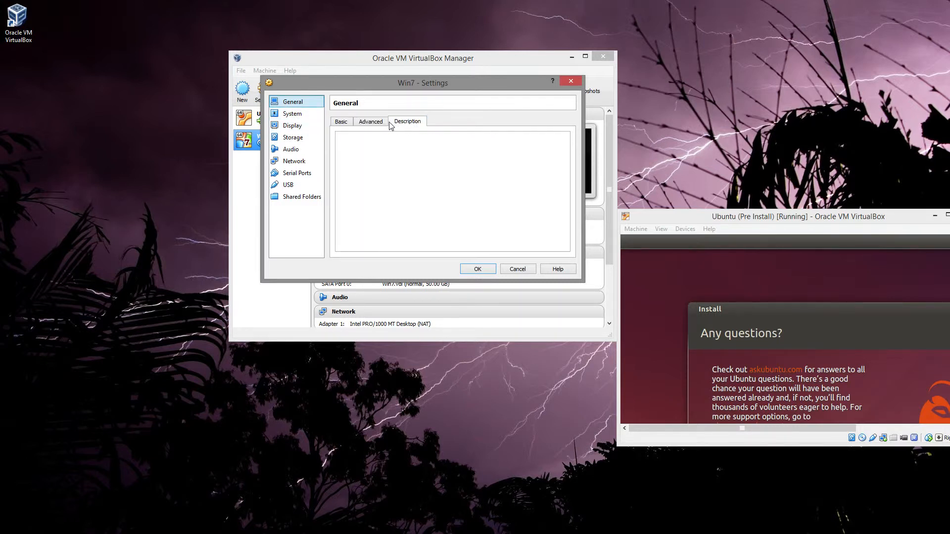
click(389, 125)
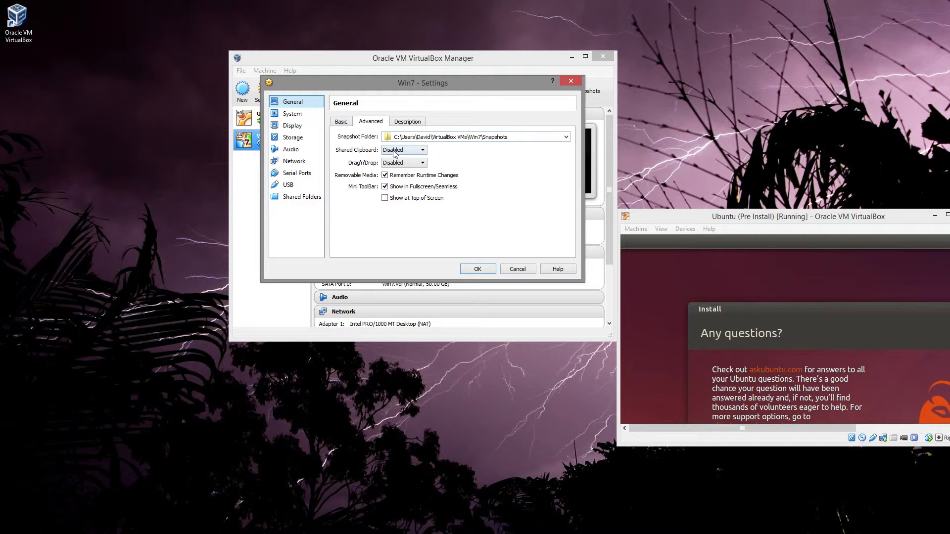
click(416, 152)
click(416, 154)
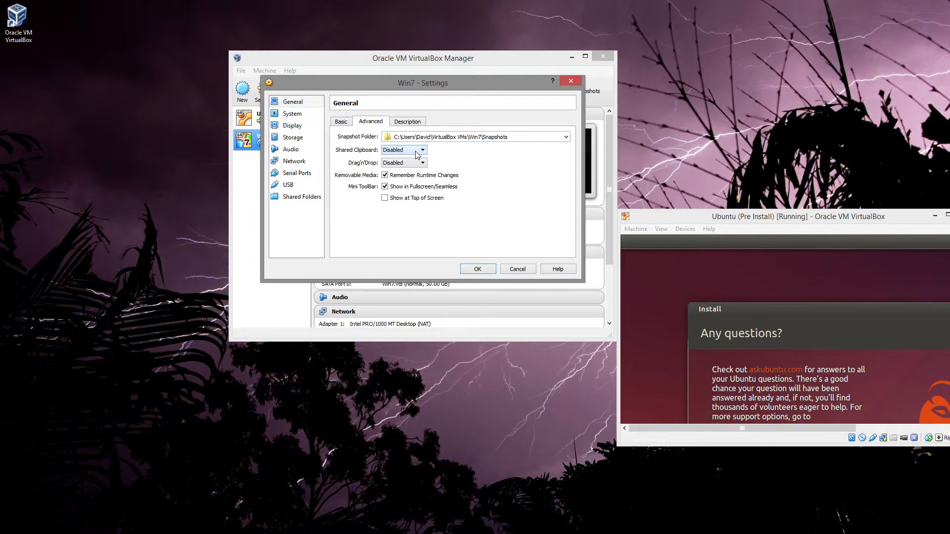
click(416, 152)
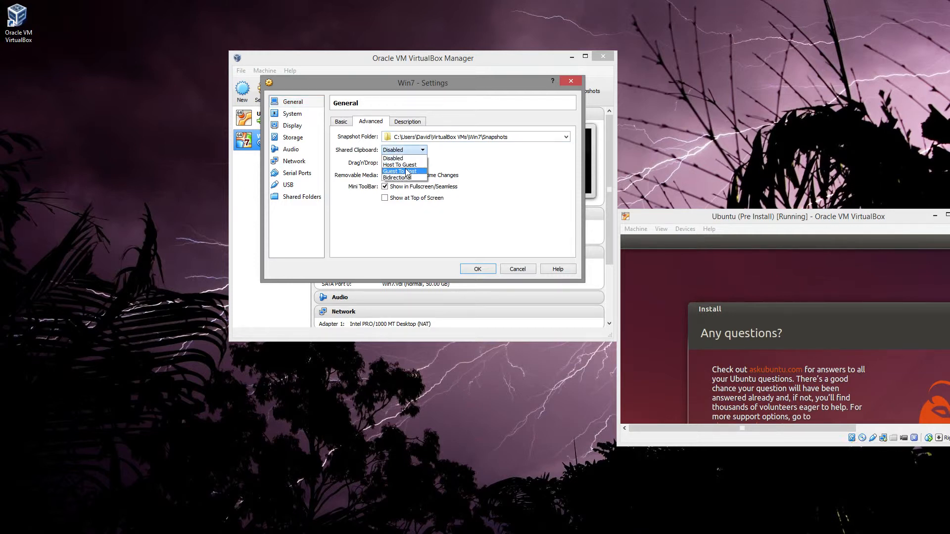
click(406, 166)
click(413, 151)
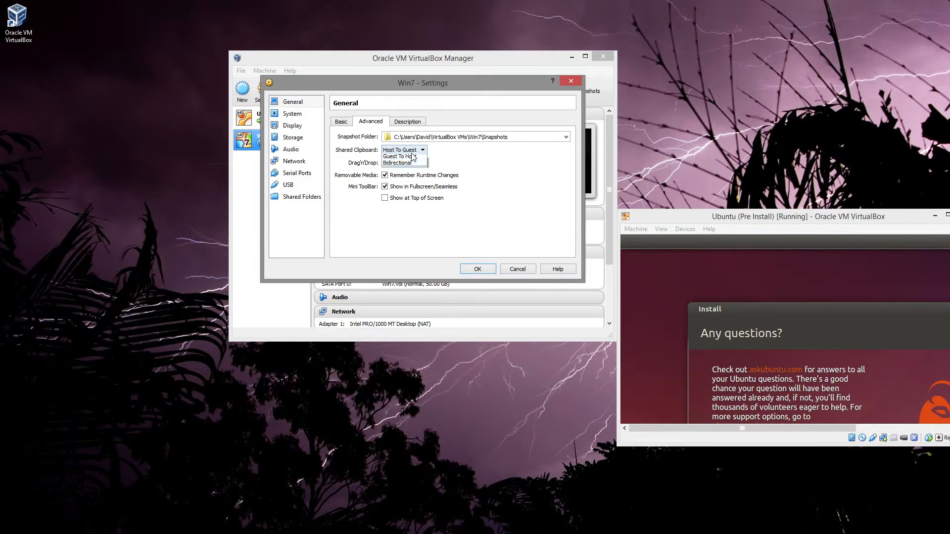
click(398, 178)
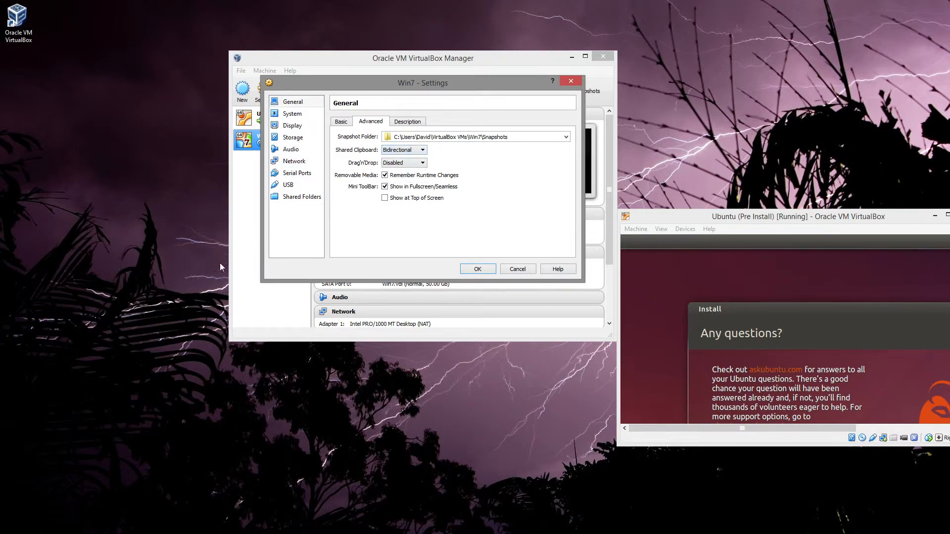
Step: Turn off the mini toolbar in fullscreen/seamless mode and check the description and basic settings
drag(147, 141, 185, 206)
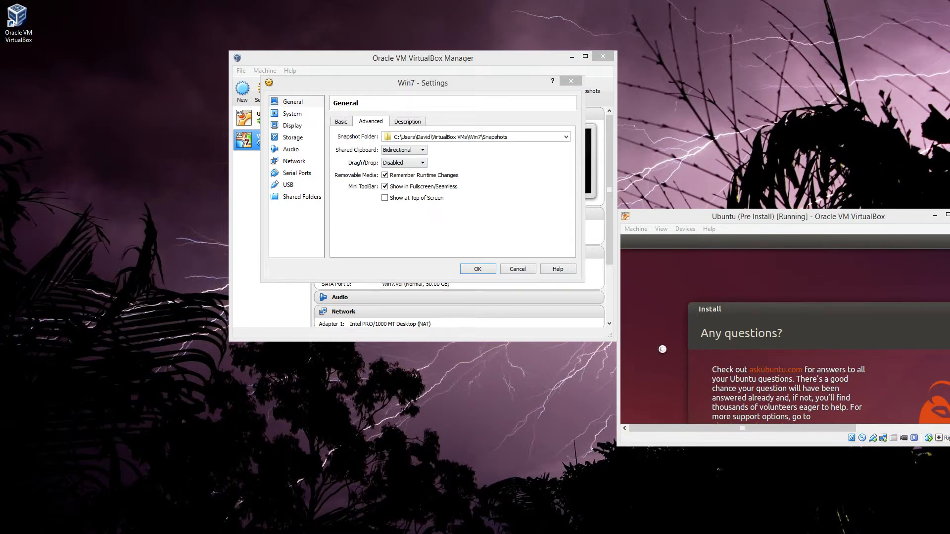
click(385, 187)
click(407, 122)
click(341, 121)
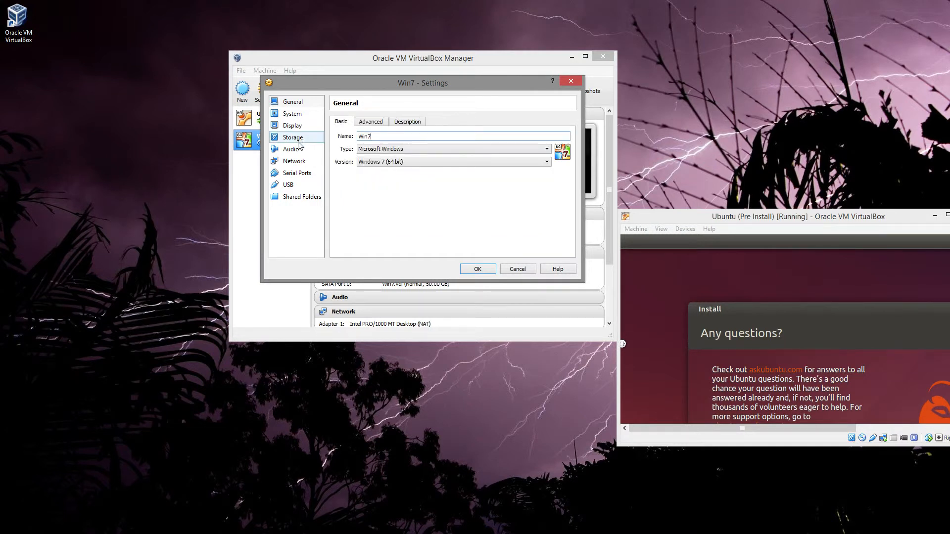
Step: Review the boot order and chipset choices in the motherboard settings and set the pointing device to PS/2 Mouse
click(303, 115)
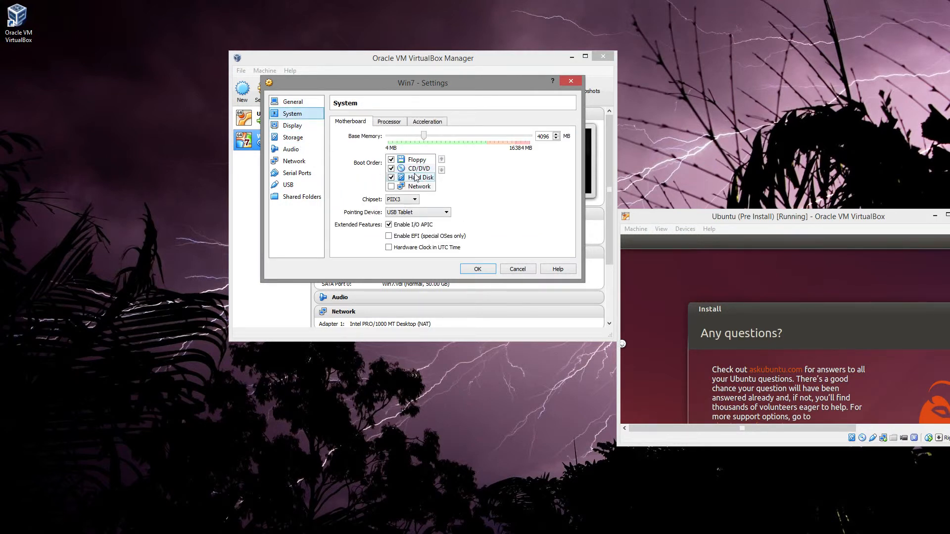
click(410, 186)
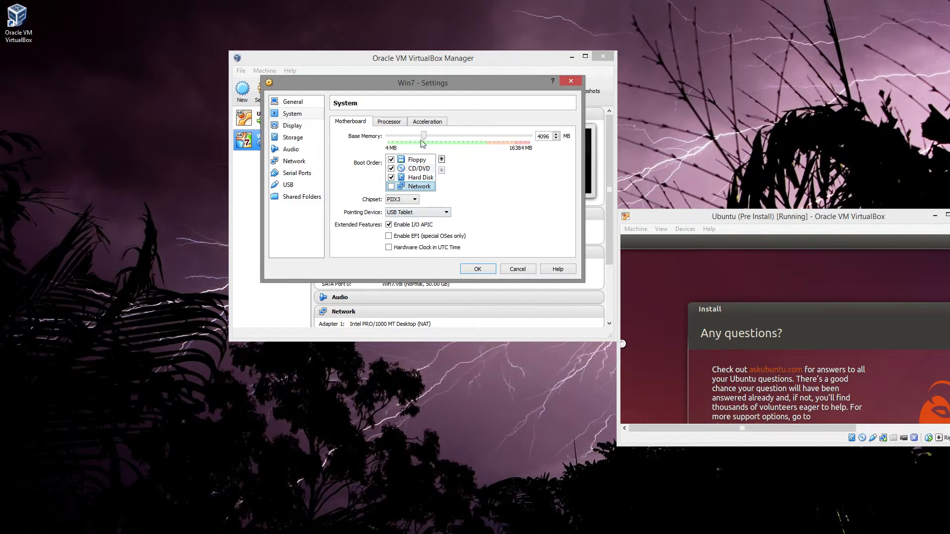
click(403, 200)
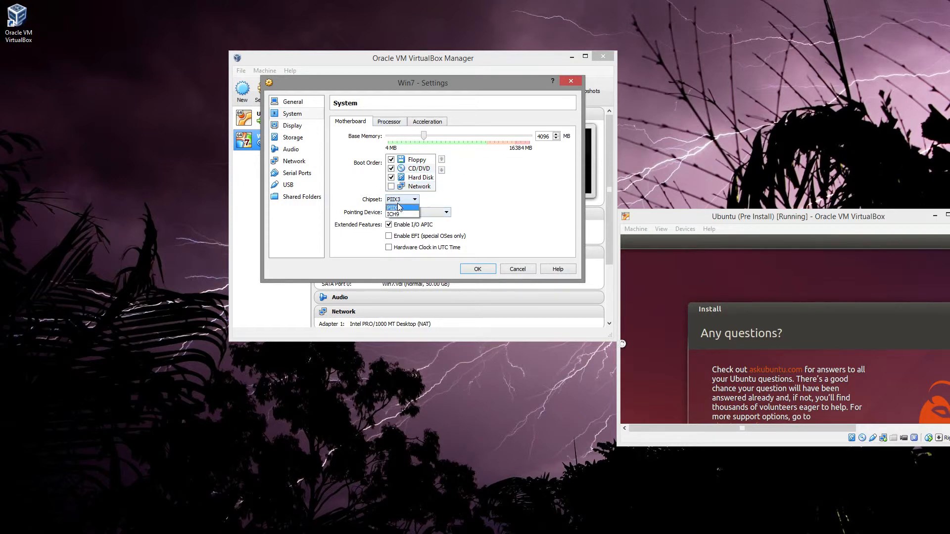
click(408, 199)
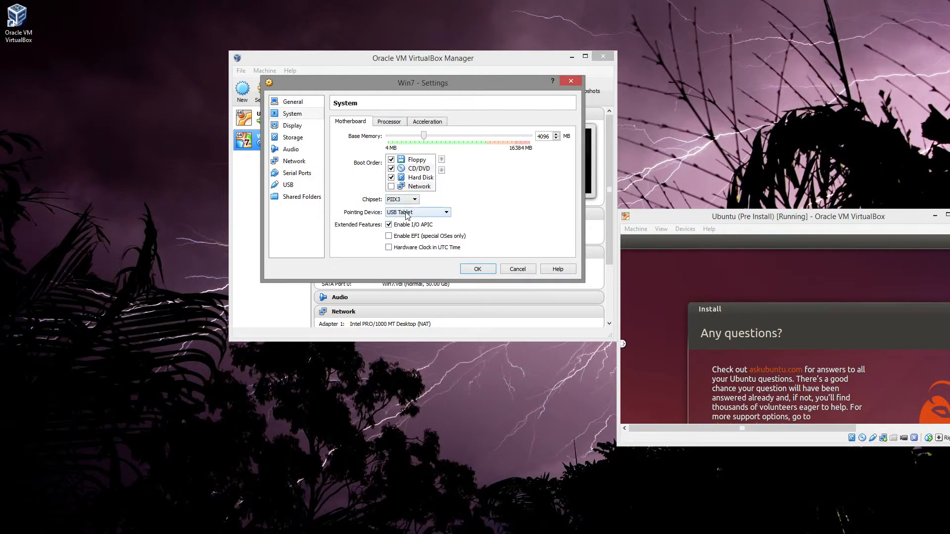
click(407, 213)
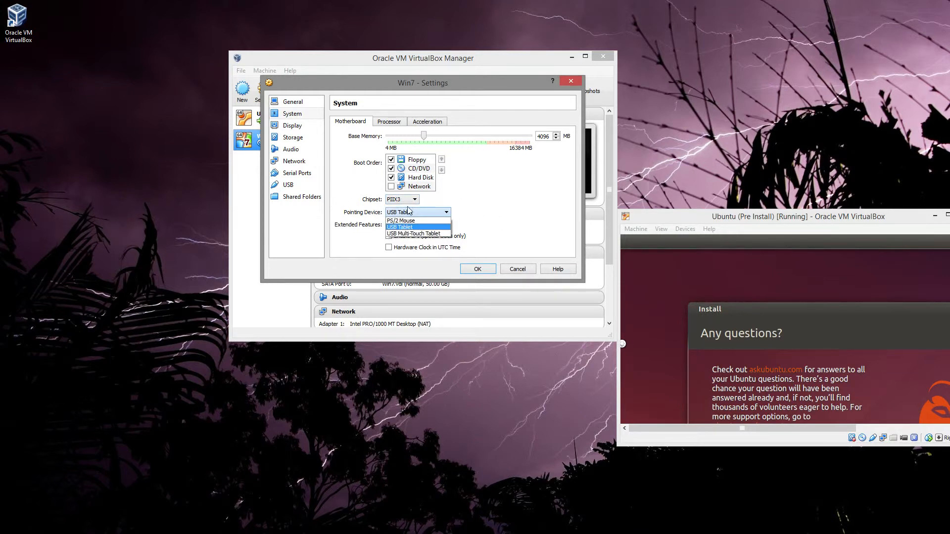
click(412, 205)
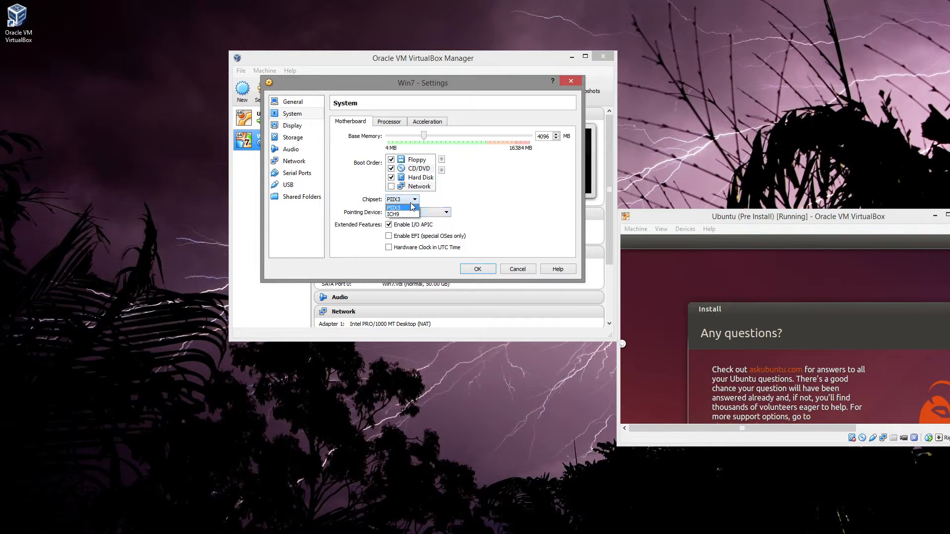
click(440, 214)
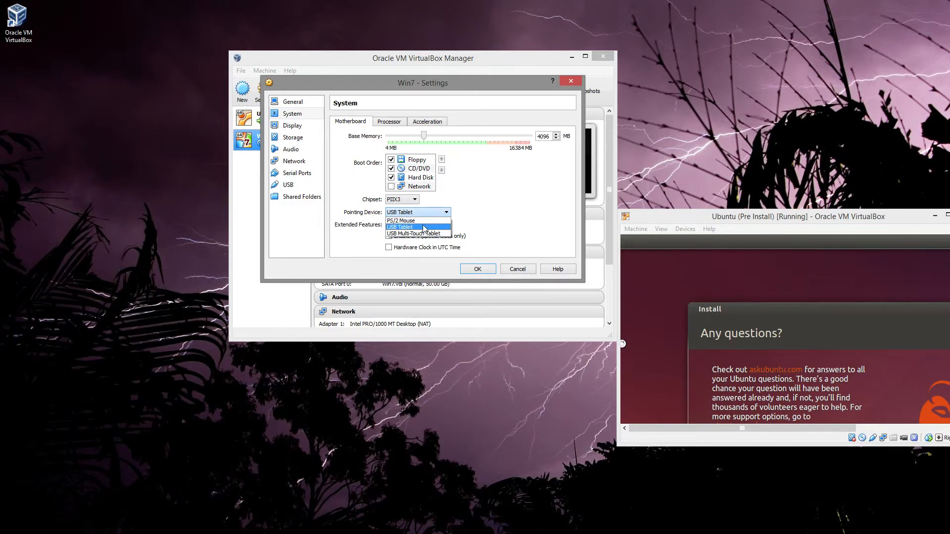
click(429, 222)
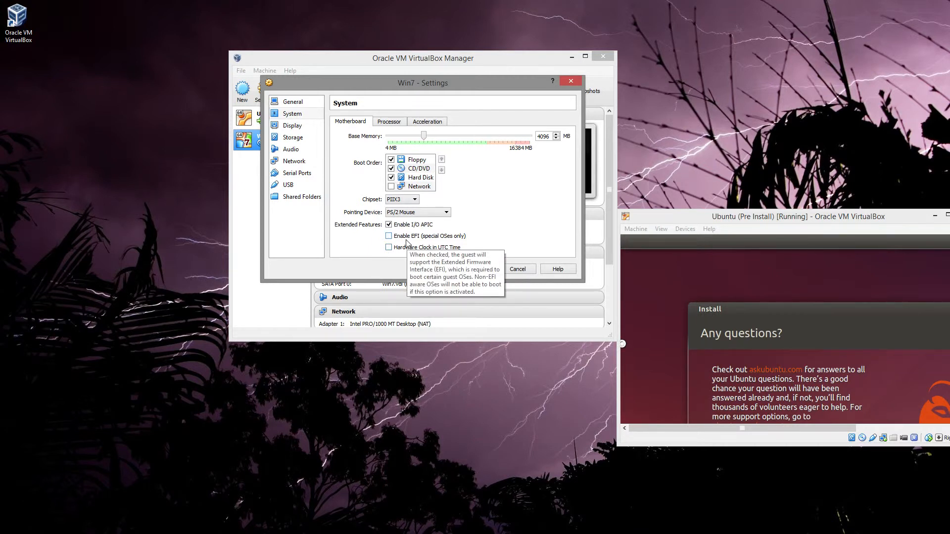
Step: Examine the processor and acceleration settings of the Win7 machine
click(379, 122)
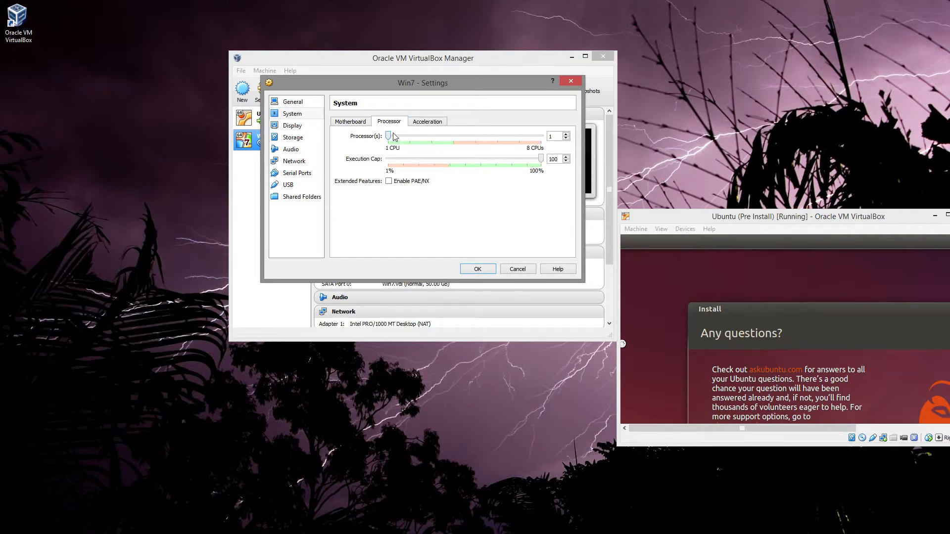
mouse_move(389, 137)
mouse_down()
mouse_move(455, 136)
mouse_move(386, 139)
mouse_up()
click(425, 122)
click(405, 125)
Step: Try out the 3D acceleration option and the monitor count in the display's video settings
click(297, 125)
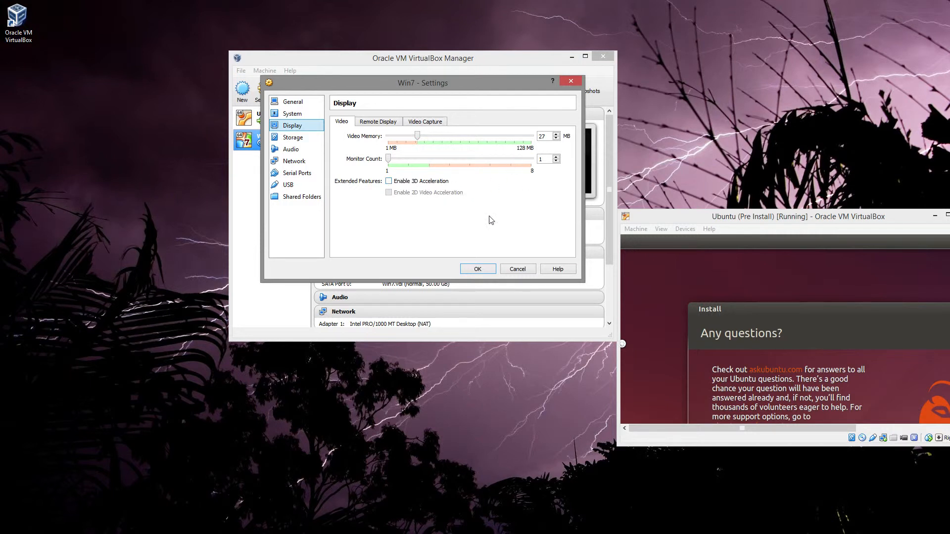
click(388, 181)
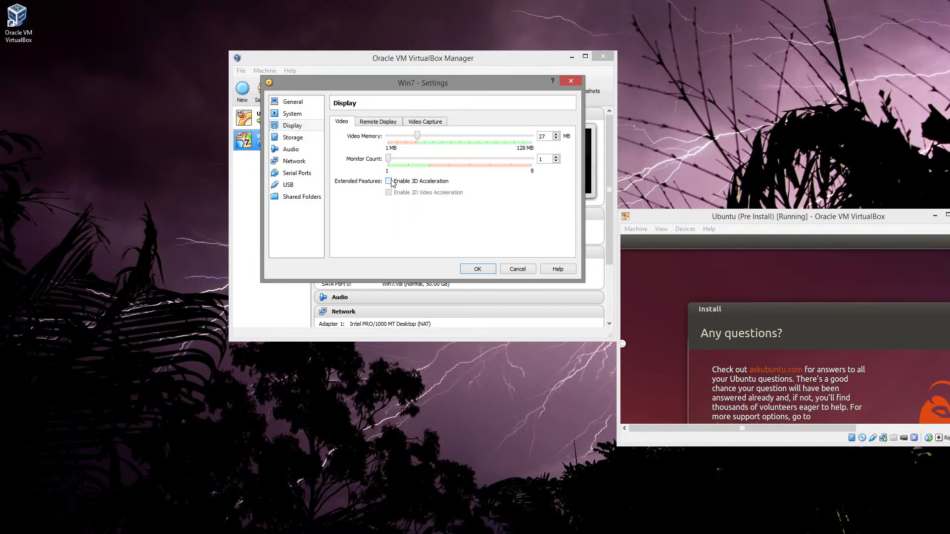
click(389, 182)
click(389, 181)
click(389, 181)
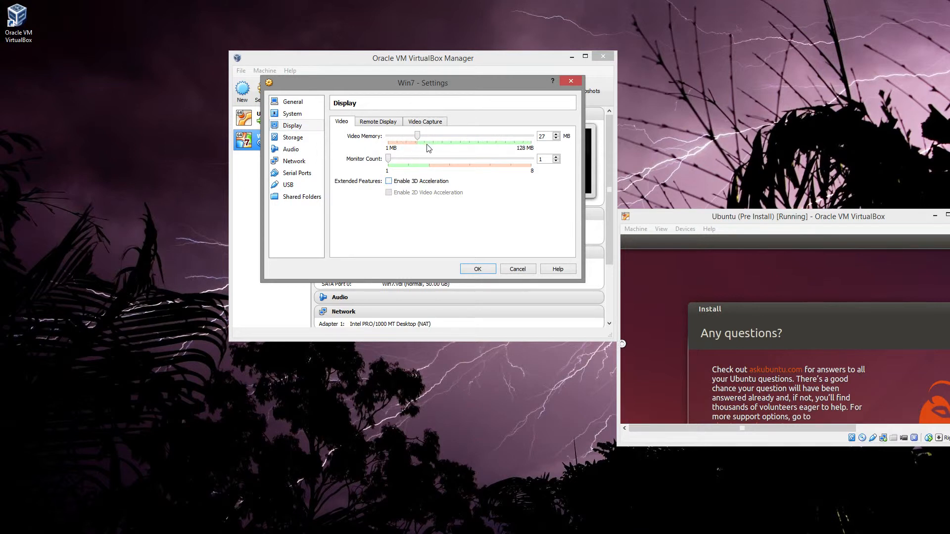
click(387, 180)
click(388, 180)
mouse_move(389, 159)
mouse_down()
mouse_move(532, 158)
mouse_move(392, 166)
mouse_up()
Step: Look through the remote display and video capture options, switching the remote display server on and back off
click(377, 122)
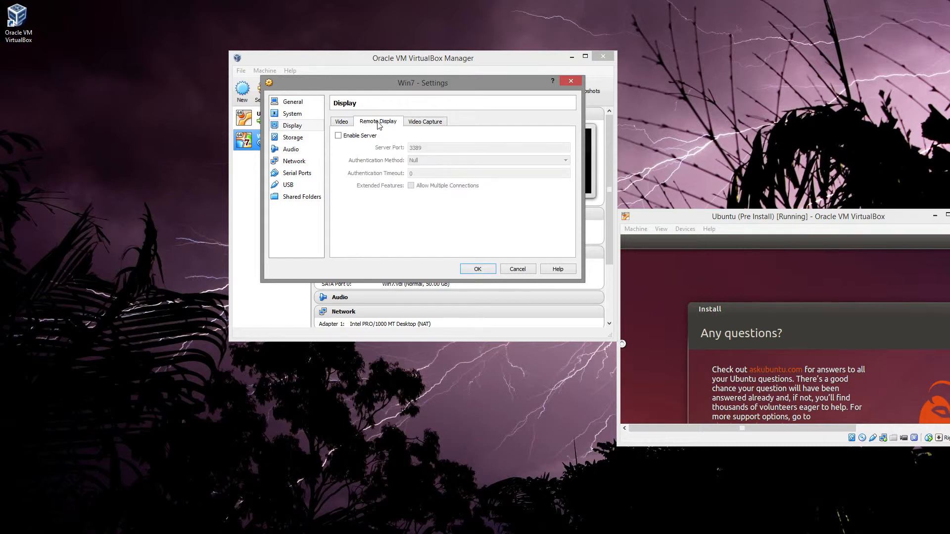
click(407, 123)
click(397, 124)
click(374, 136)
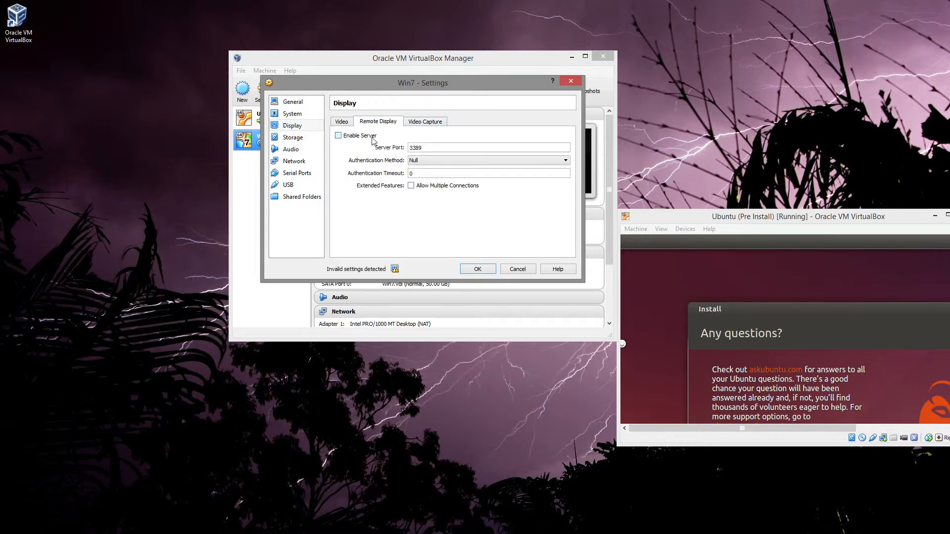
click(369, 137)
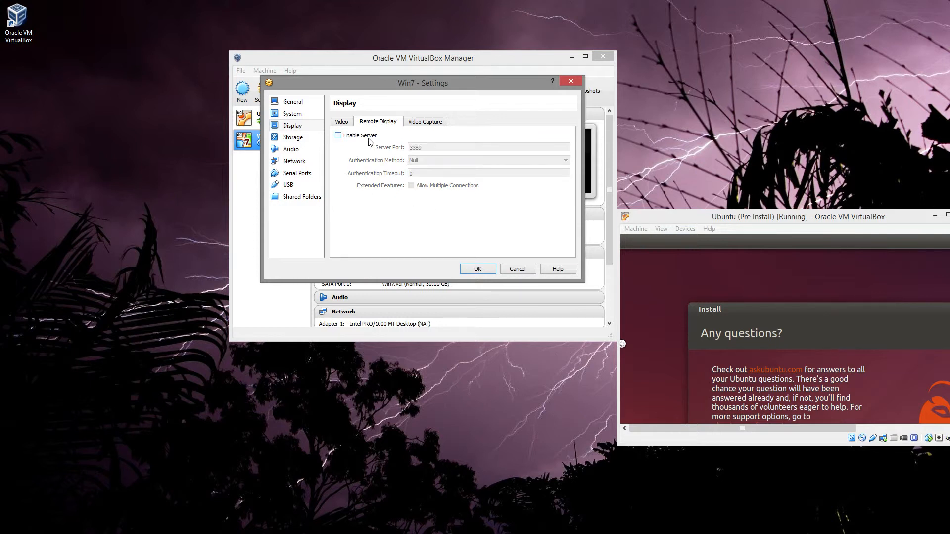
Step: Look through the video capture options and the ways of adding a hard disk or optical drive to the IDE controller
click(429, 122)
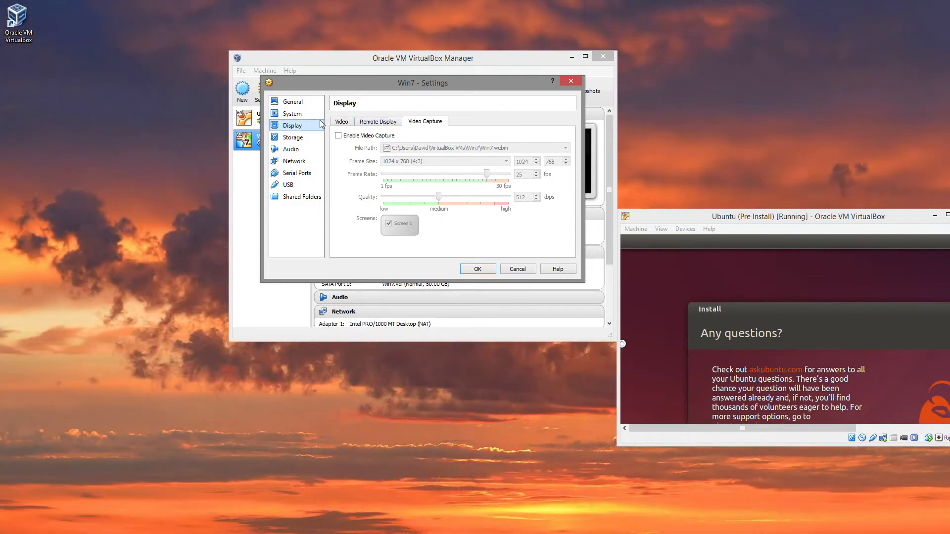
click(349, 125)
click(300, 137)
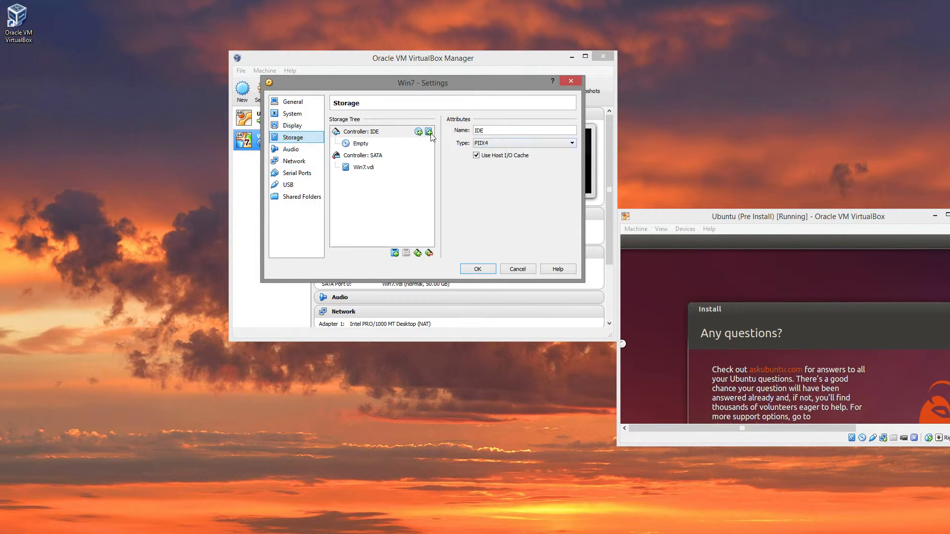
click(408, 143)
click(388, 134)
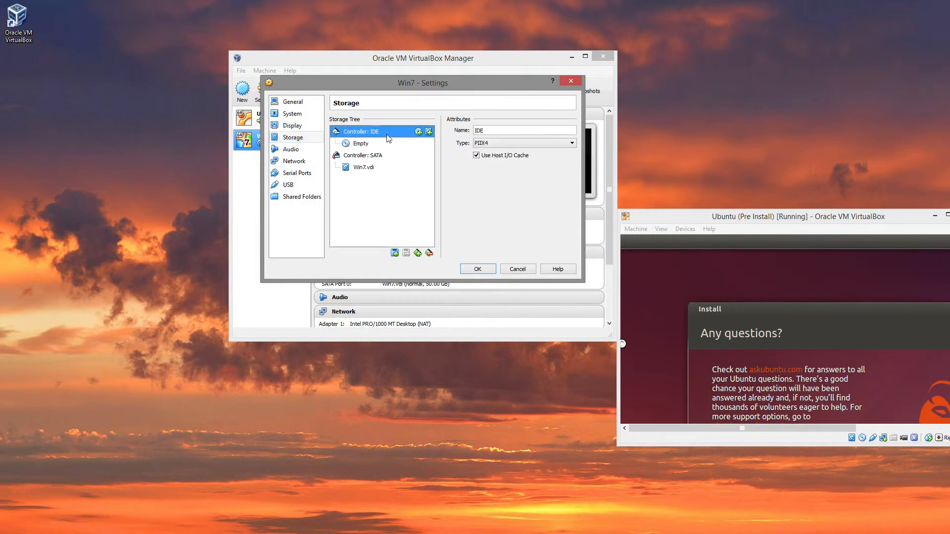
click(429, 132)
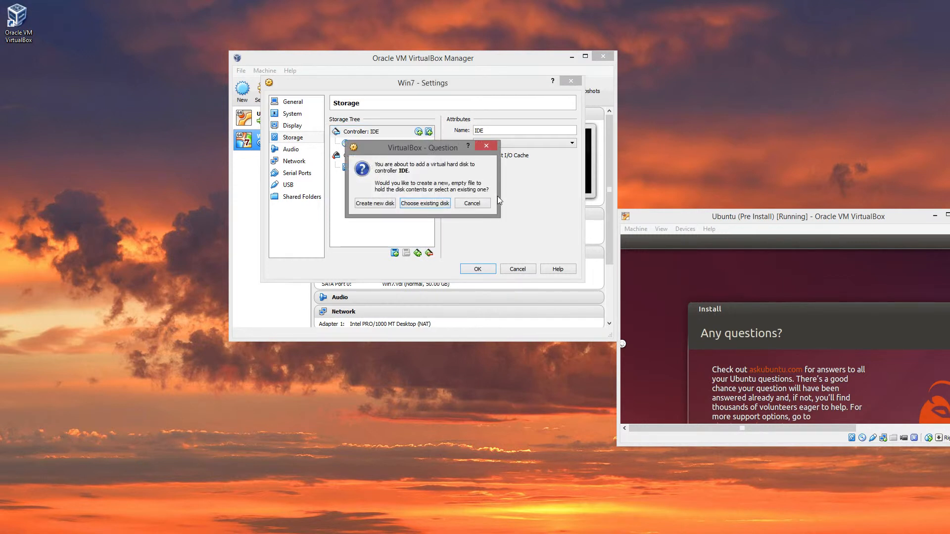
click(424, 202)
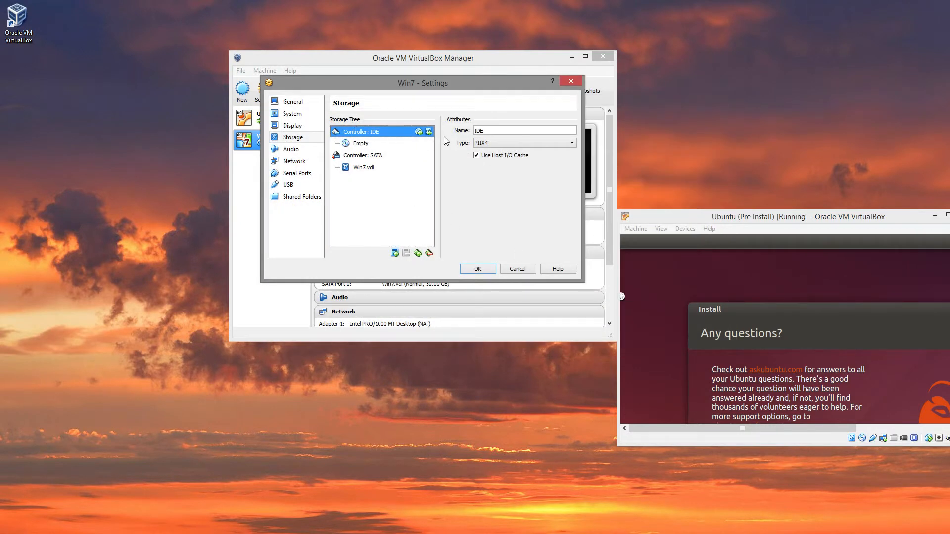
click(428, 132)
click(471, 203)
click(418, 132)
click(452, 207)
Step: Examine the attributes of the SATA controller and its attached Win7.vdi disk
click(369, 167)
click(374, 157)
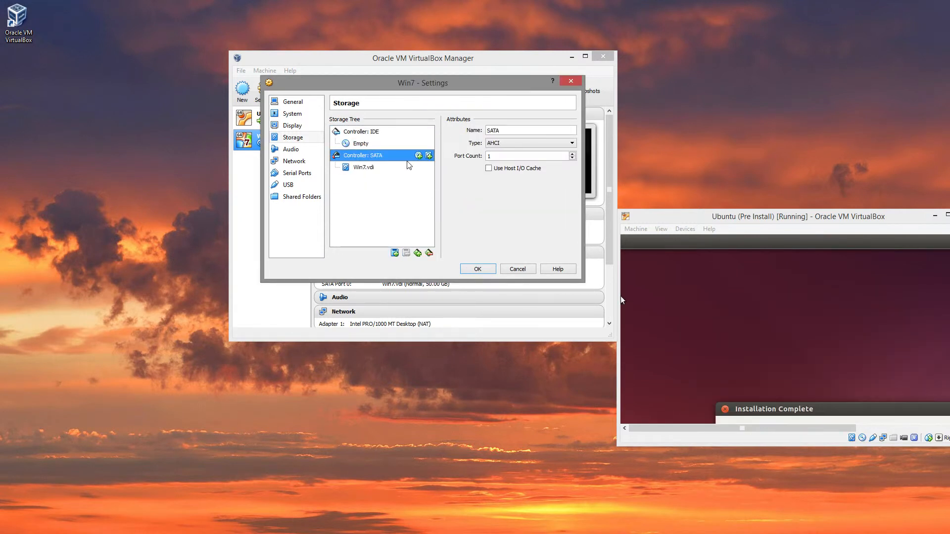
click(380, 171)
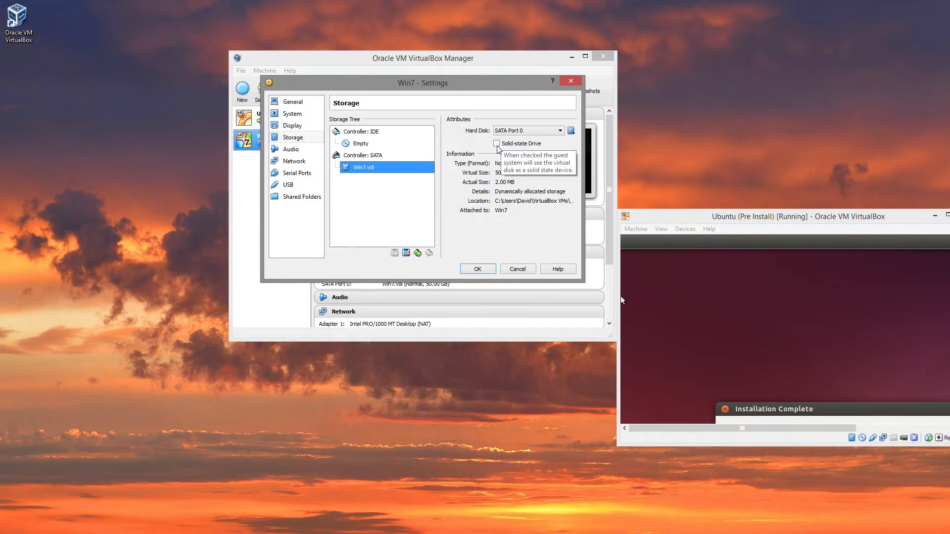
Step: Review the host audio driver and audio controller choices for the Win7 machine
click(291, 149)
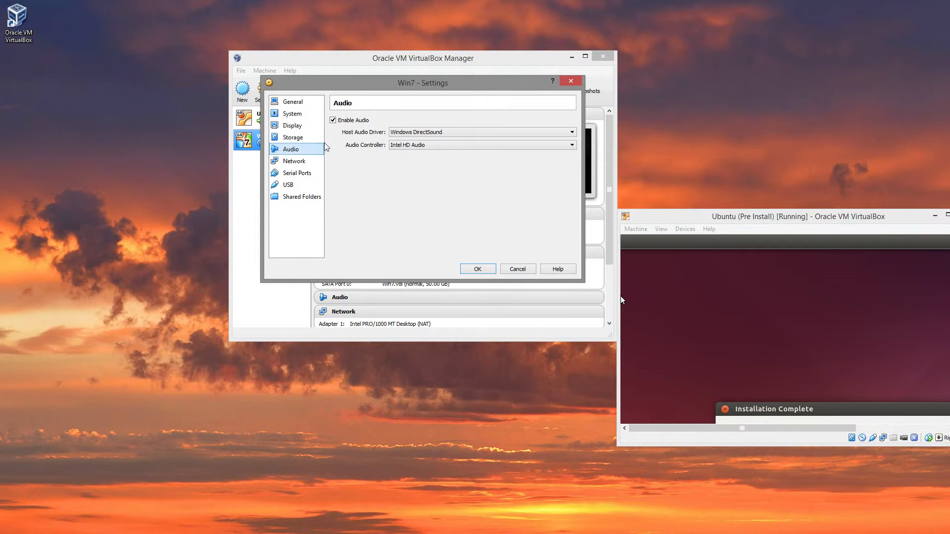
click(407, 134)
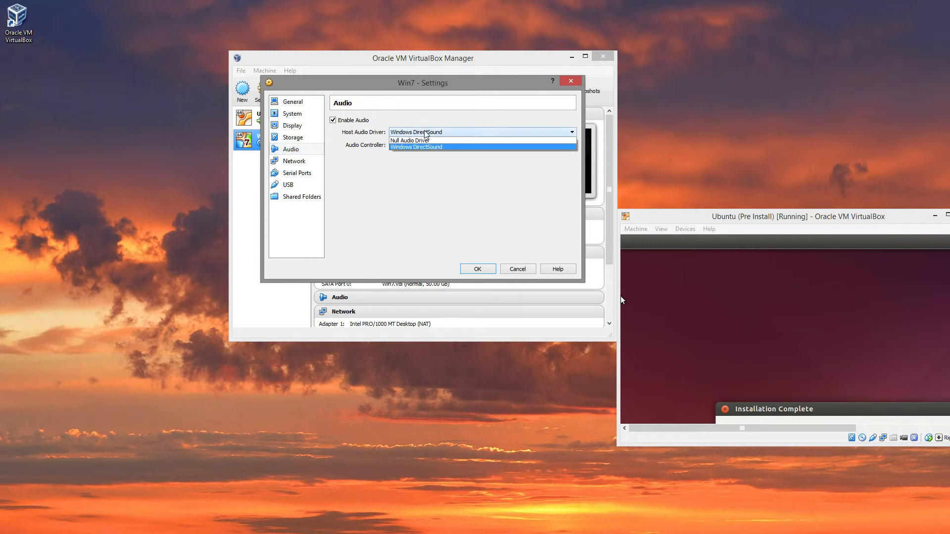
click(426, 134)
click(418, 145)
click(418, 146)
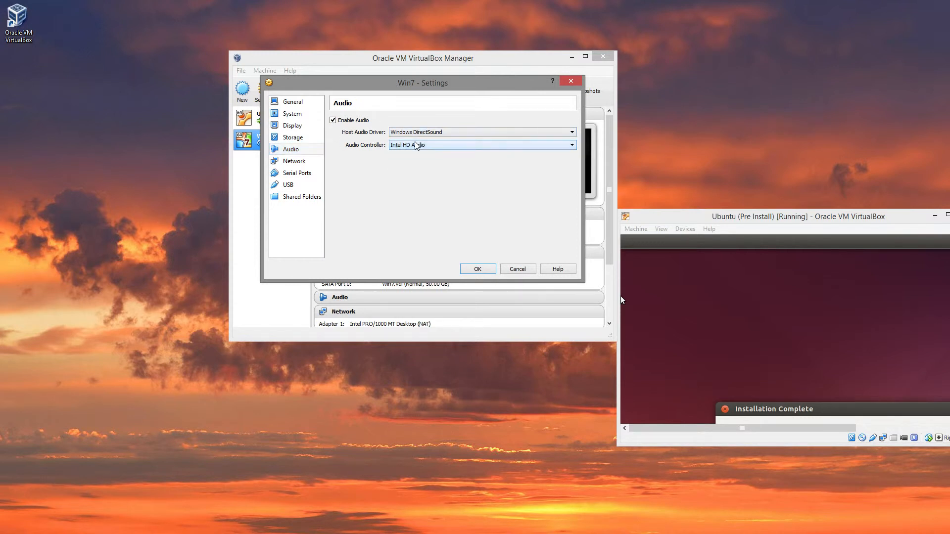
Step: Look over the four network adapters and the attachment choices for Adapter 1
click(299, 164)
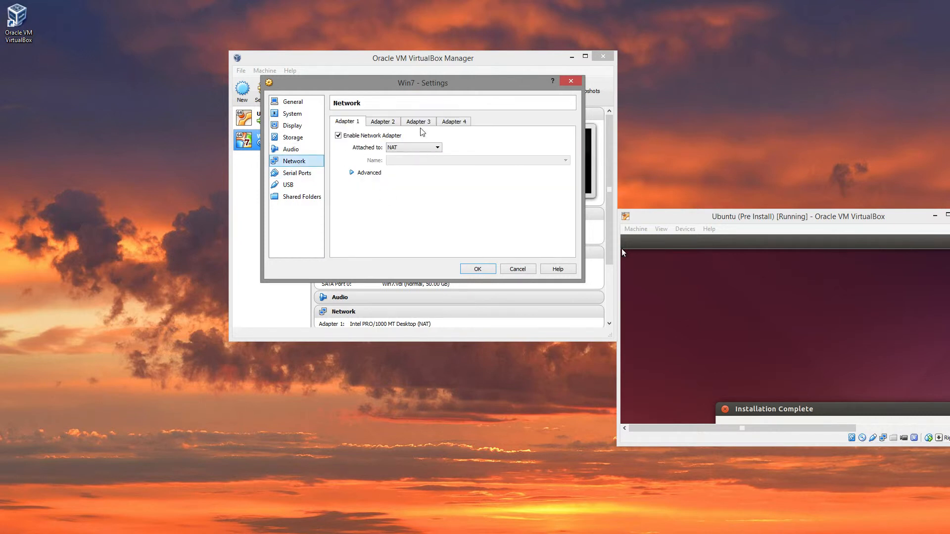
click(396, 121)
click(413, 122)
click(459, 126)
click(330, 121)
click(420, 147)
click(438, 145)
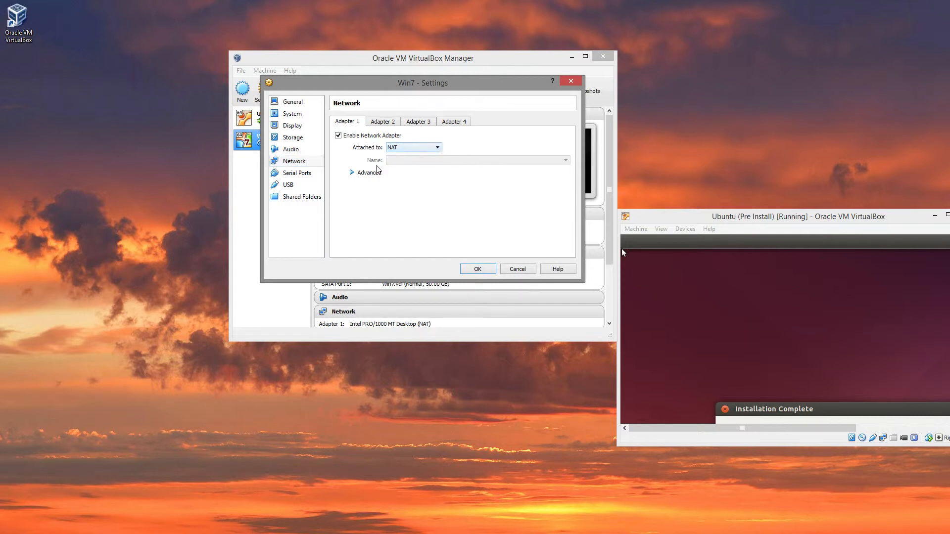
Step: Examine Adapter 1's advanced options, including the adapter type, MAC address and port forwarding rules
click(376, 171)
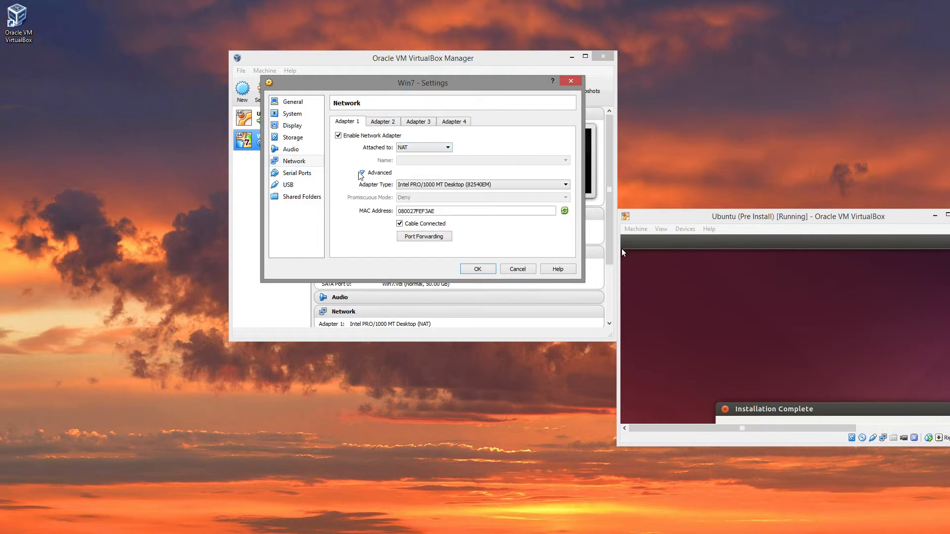
click(449, 184)
click(452, 184)
click(452, 184)
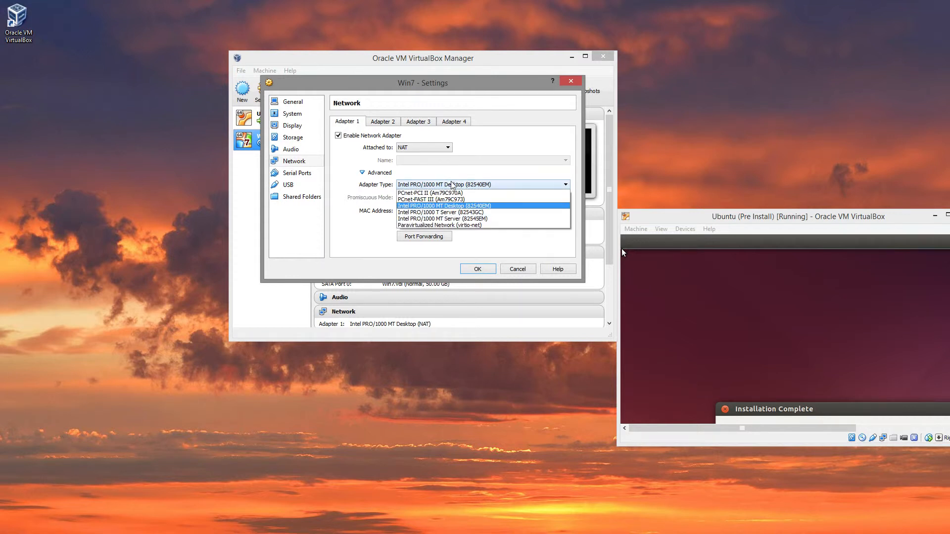
click(446, 206)
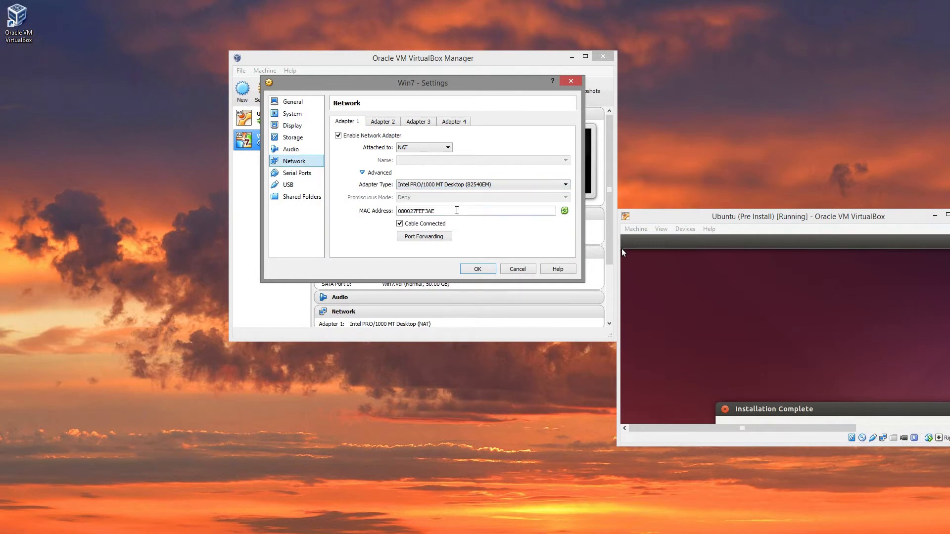
double_click(457, 210)
click(456, 211)
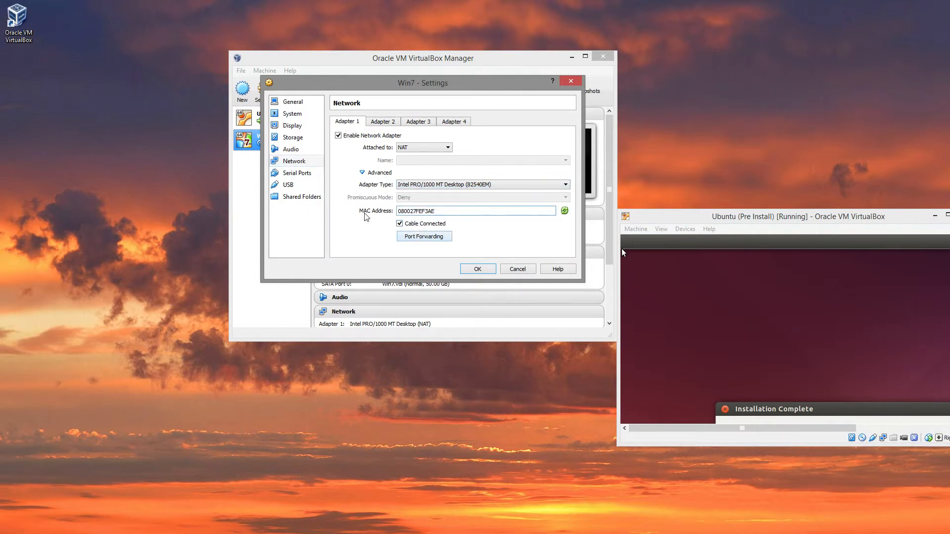
click(415, 238)
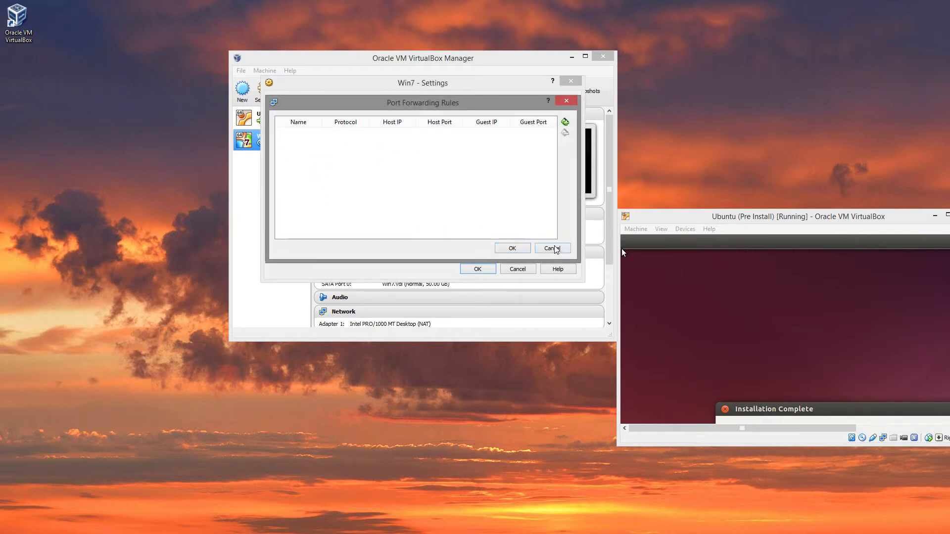
click(554, 246)
Step: Switch to the running Ubuntu machine and restart it to complete the installation
click(776, 223)
drag(776, 221, 560, 146)
double_click(560, 146)
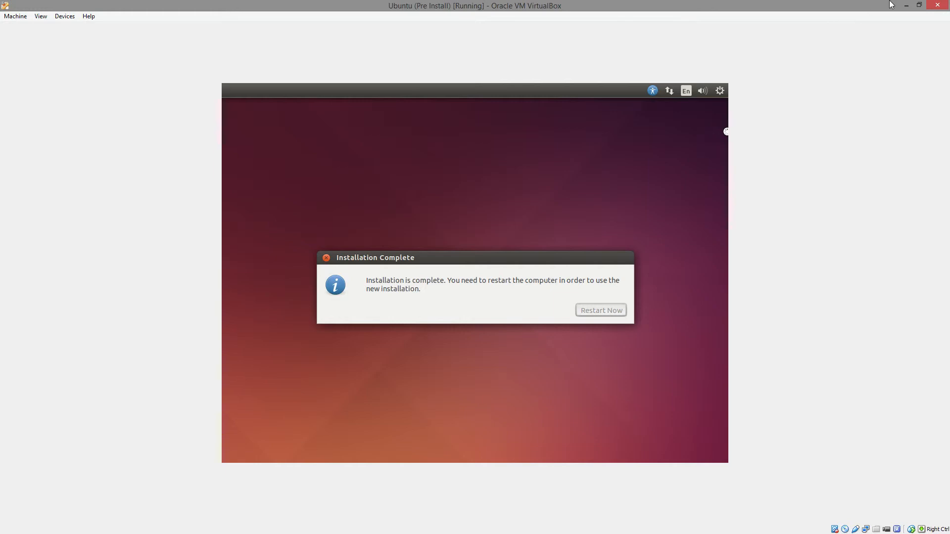
click(919, 5)
drag(508, 144, 636, 150)
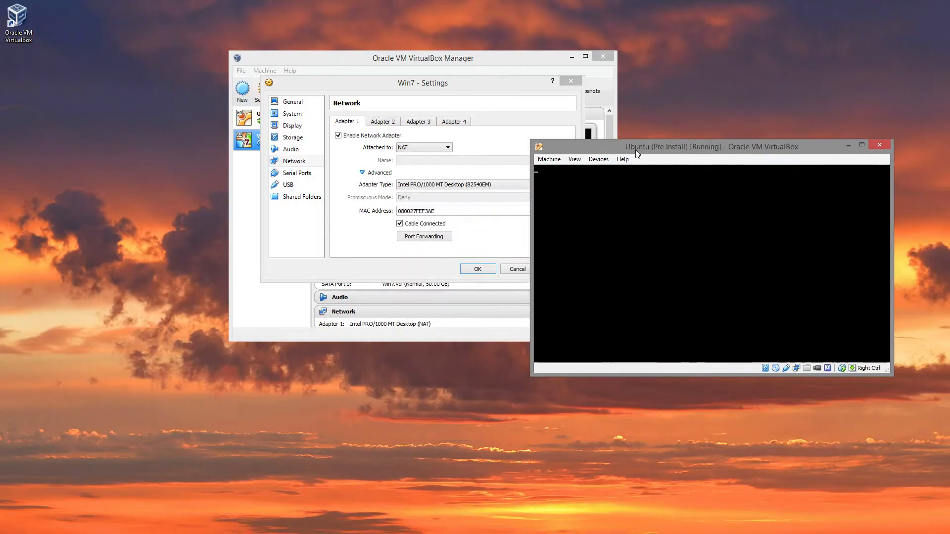
Step: Review the Win7 machine's serial port, USB device filter and shared folder settings
click(367, 261)
click(286, 182)
click(289, 174)
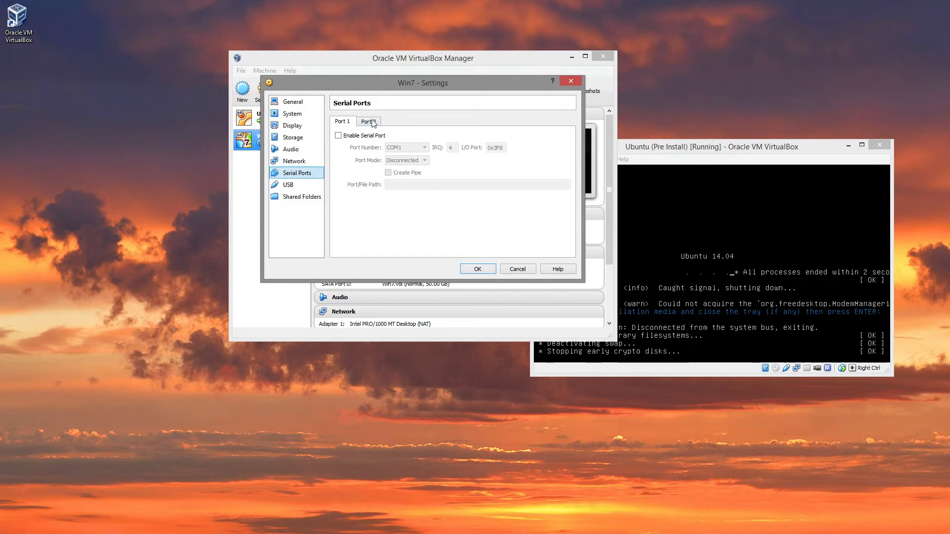
click(303, 187)
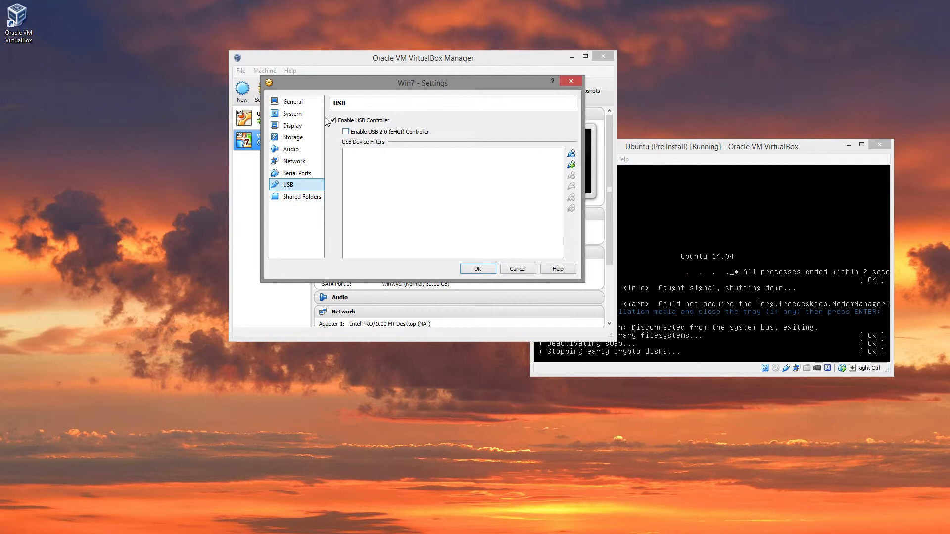
click(570, 162)
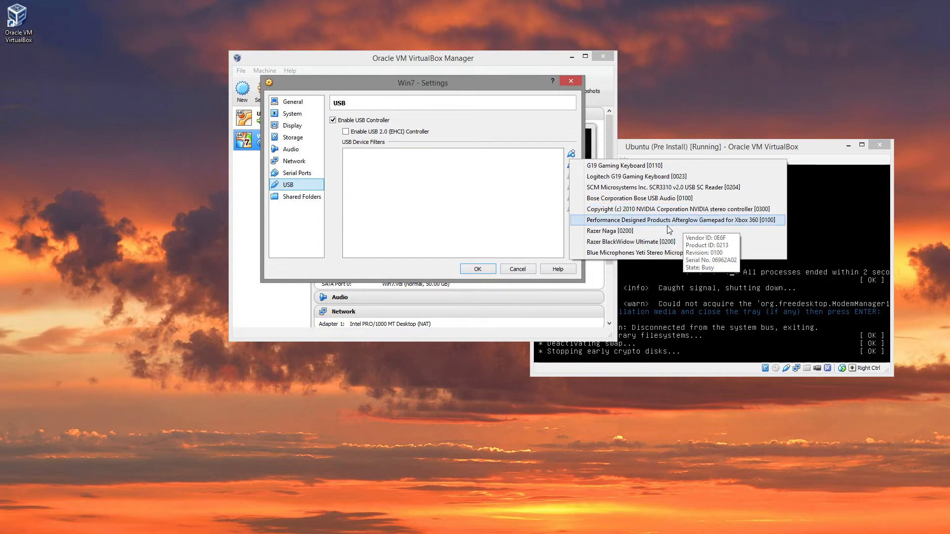
click(304, 198)
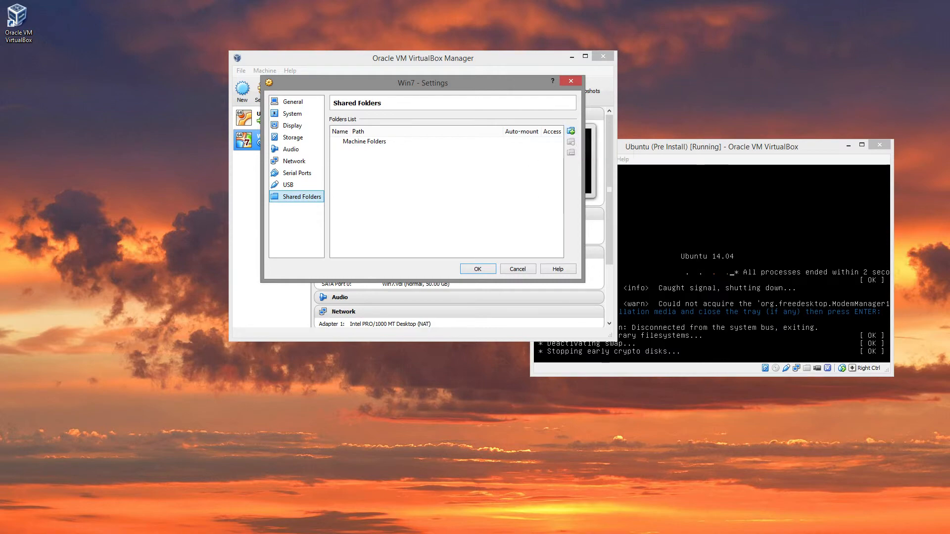
Step: Continue the Ubuntu machine's reboot past the request to remove the installation media
click(795, 152)
drag(808, 147, 715, 124)
double_click(715, 123)
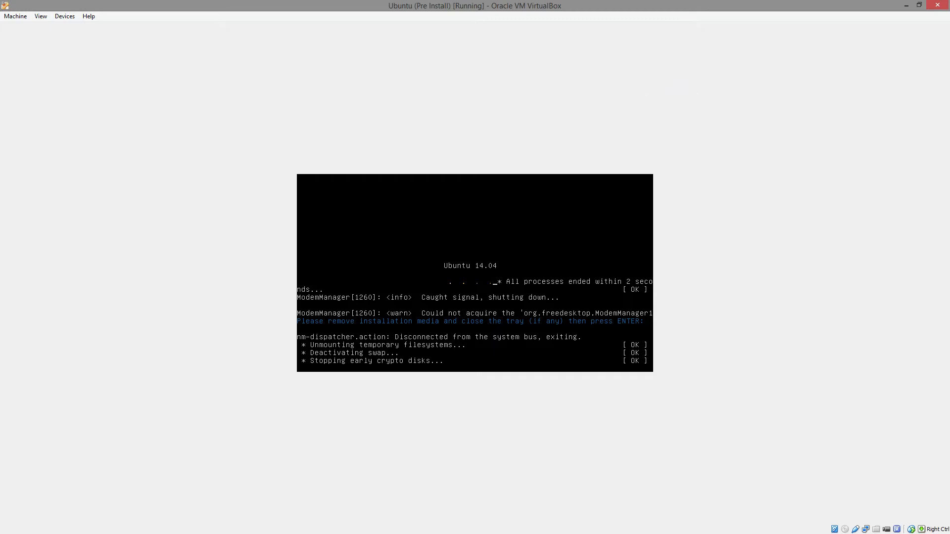
key(Return)
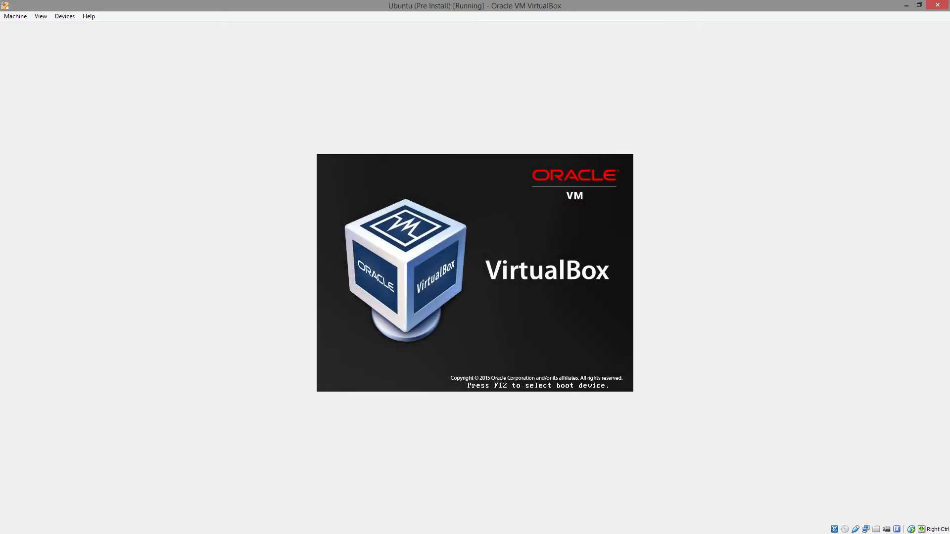
click(918, 5)
Step: Close the Win7 settings without saving and open the settings of the Ubuntu machine
click(373, 69)
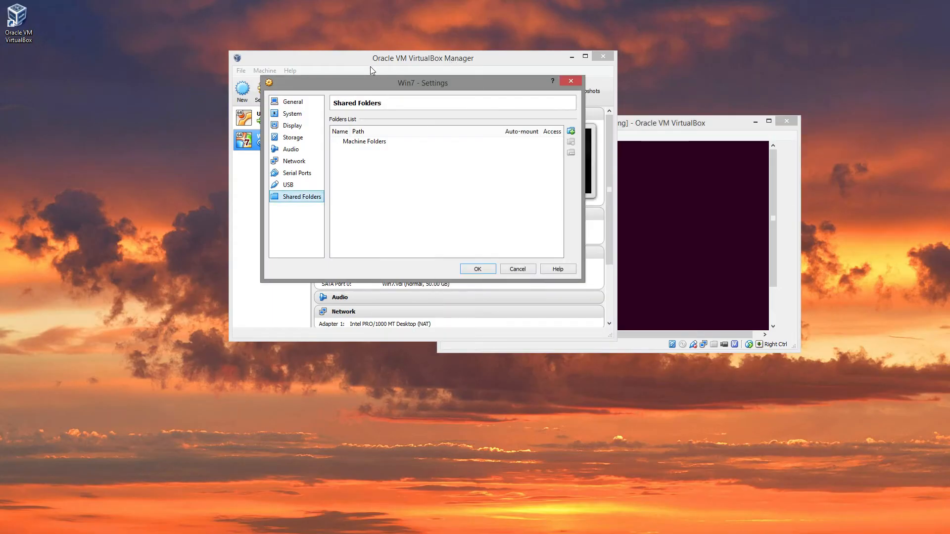
click(528, 269)
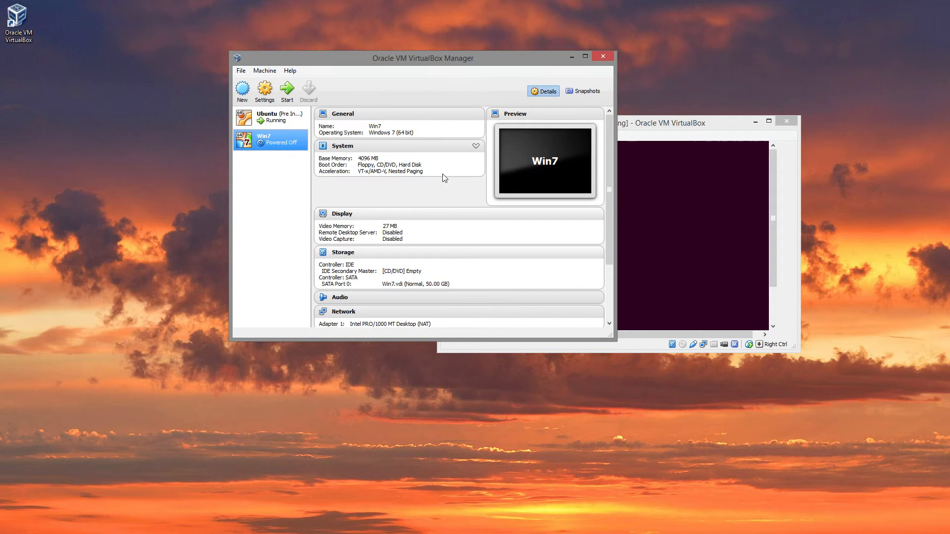
double_click(284, 127)
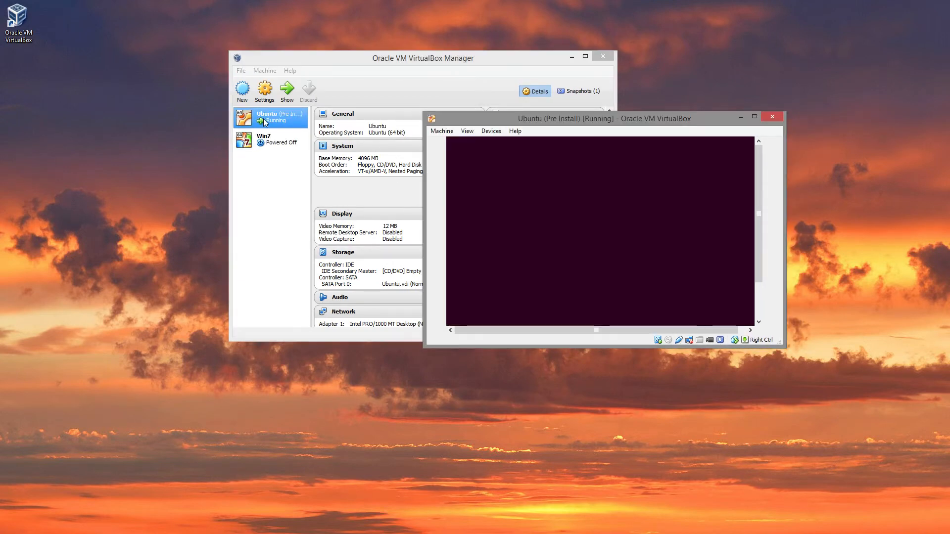
right_click(267, 121)
click(321, 129)
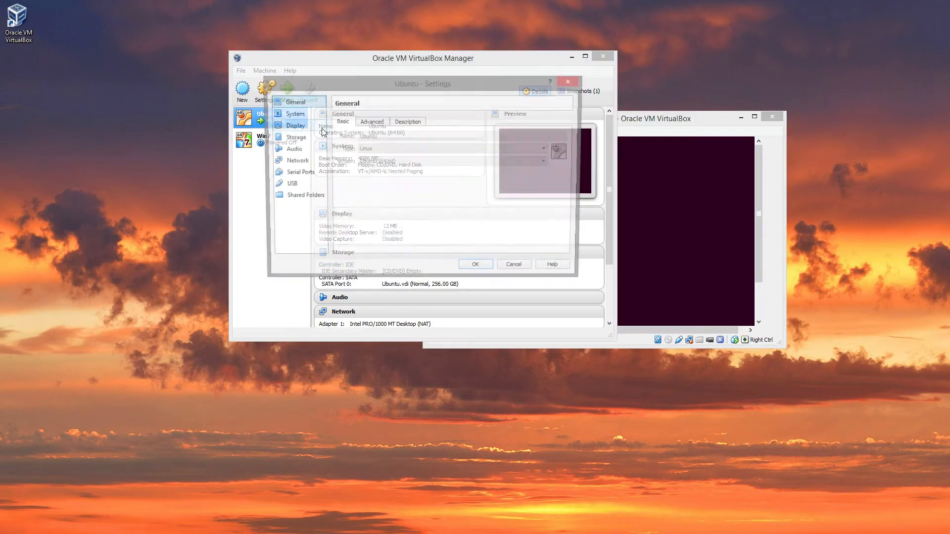
Step: Look through the Ubuntu machine's display, audio, network, serial port, USB and shared folder settings while it is running
click(298, 123)
click(296, 115)
click(293, 128)
click(295, 148)
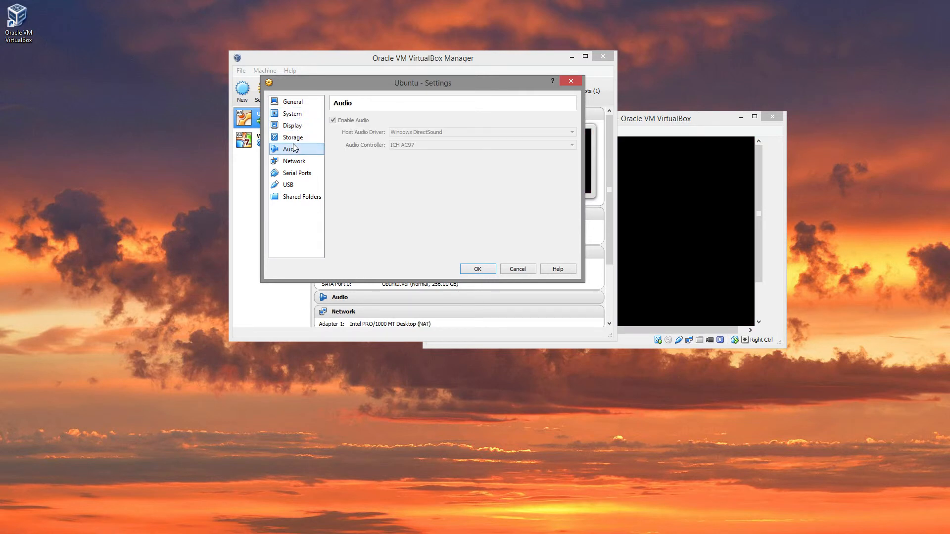
click(291, 173)
click(288, 165)
click(288, 185)
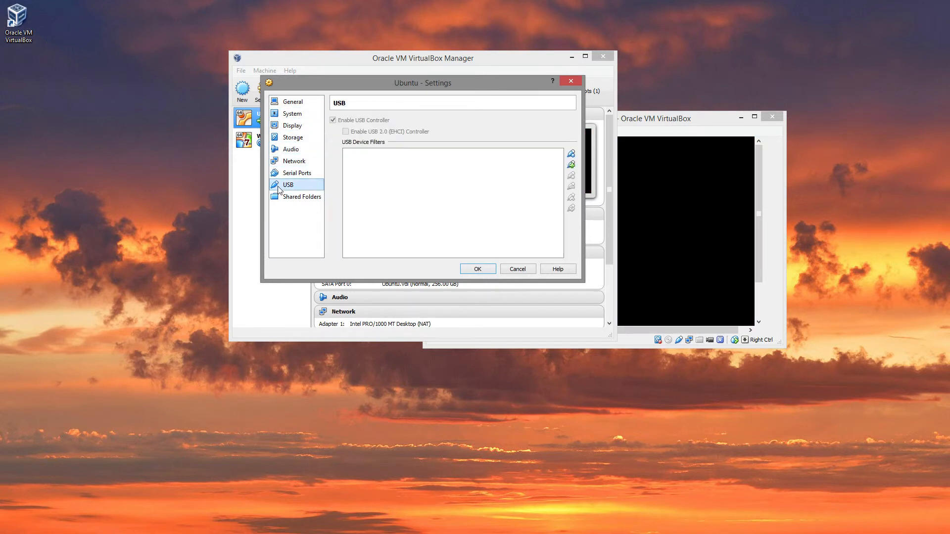
click(297, 196)
click(295, 173)
click(283, 184)
click(292, 173)
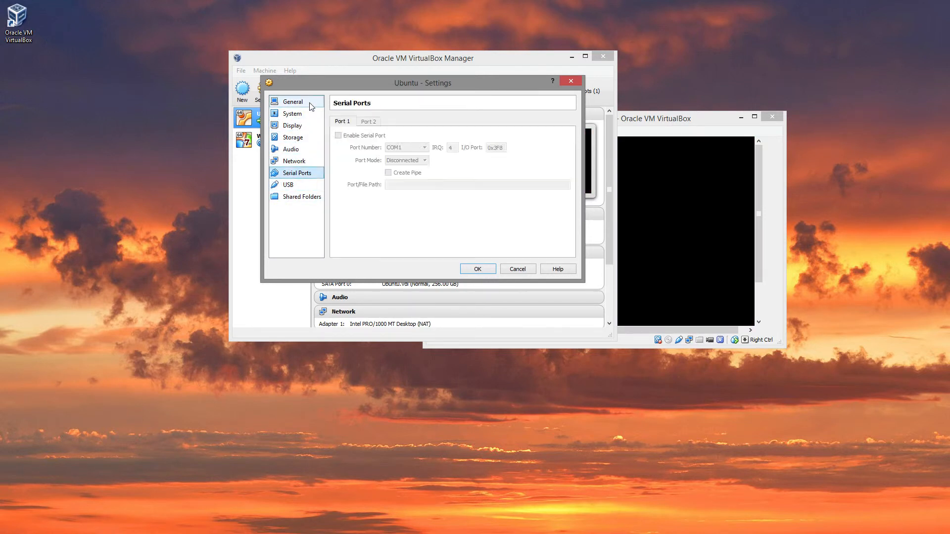
Step: Examine the Ubuntu machine's processor and acceleration settings and return to its running desktop
click(292, 113)
click(398, 122)
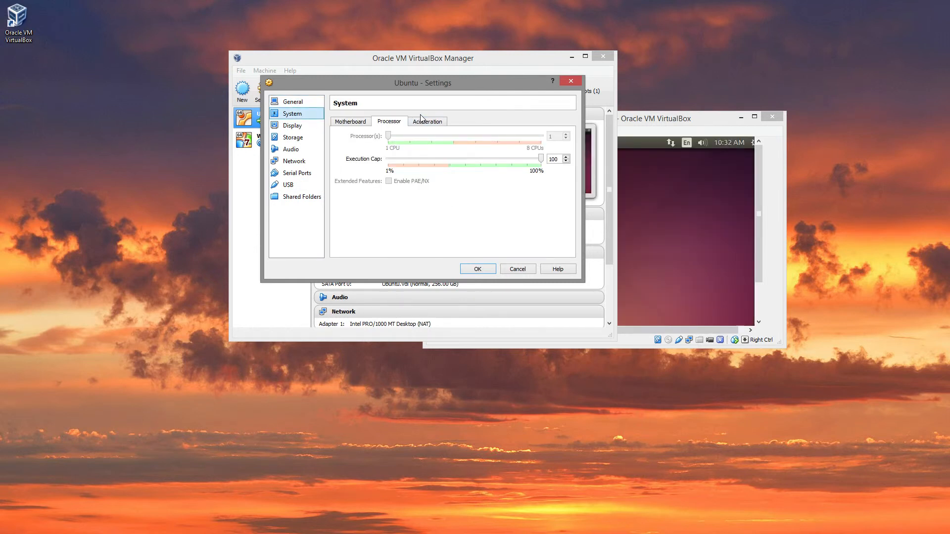
click(421, 121)
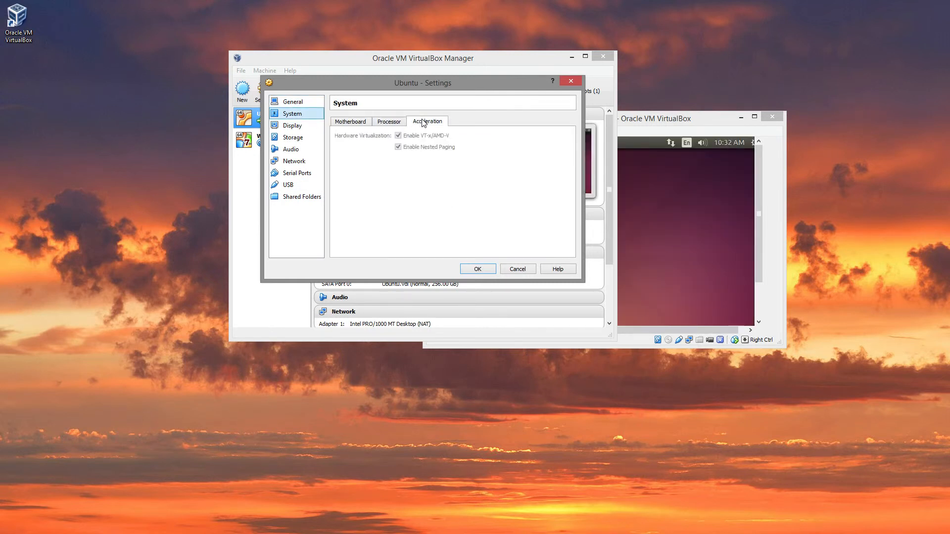
click(512, 270)
drag(668, 123, 503, 125)
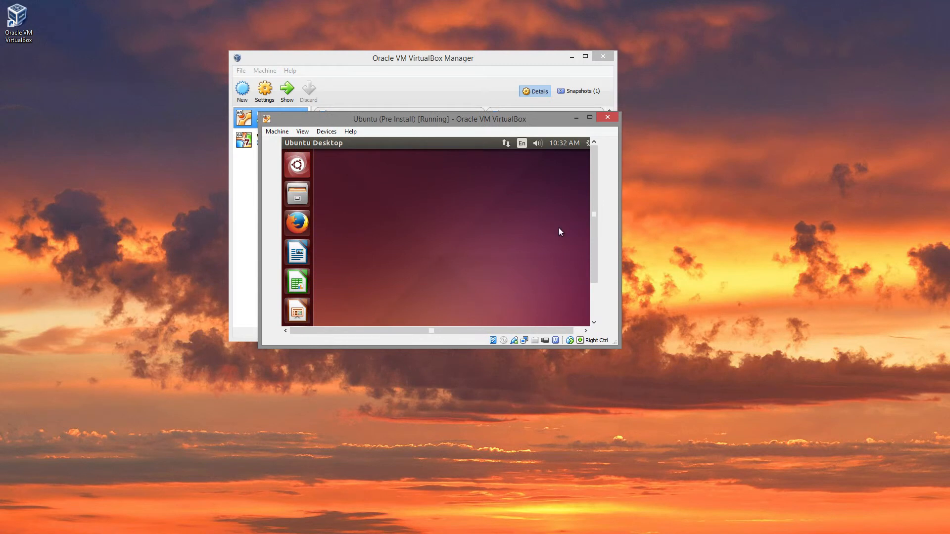
Step: Maximize the Ubuntu machine's window and search Google for "youtube" in the guest's Firefox
click(589, 117)
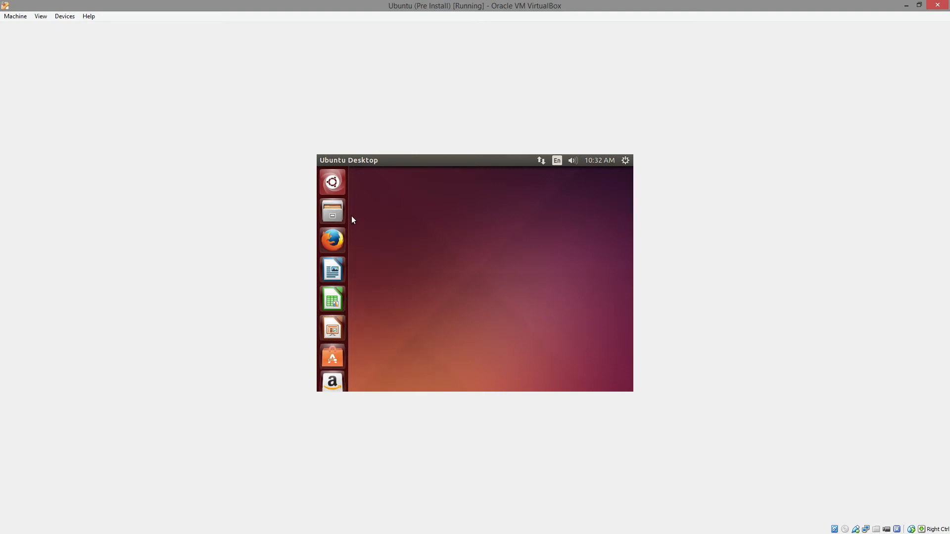
click(336, 241)
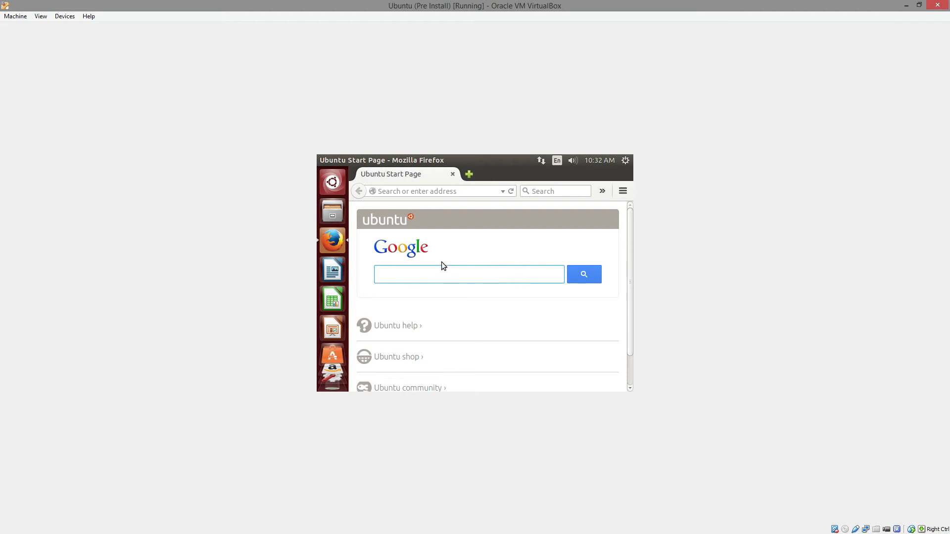
text(youtube)
key(Return)
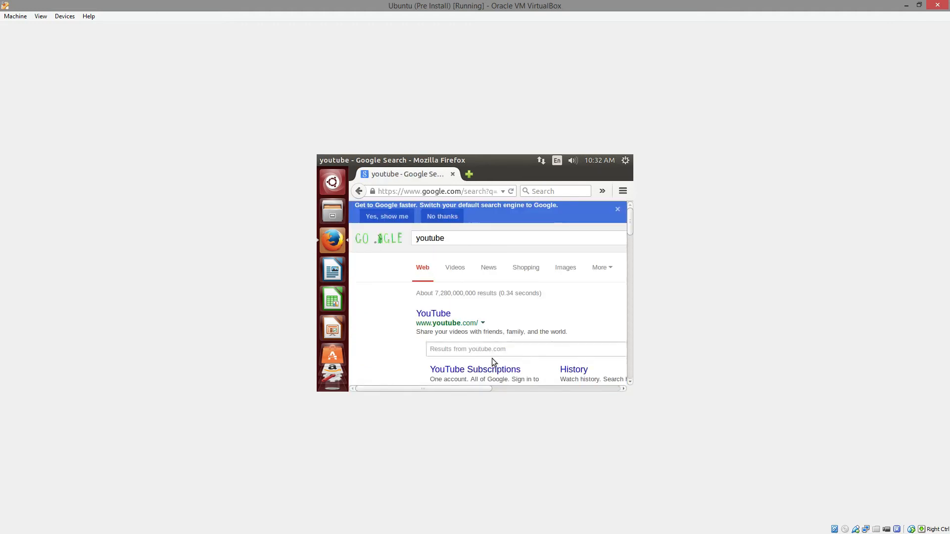
Step: Open the YouTube site from the search results and accept installing it as an Ubuntu web app
drag(488, 388, 513, 387)
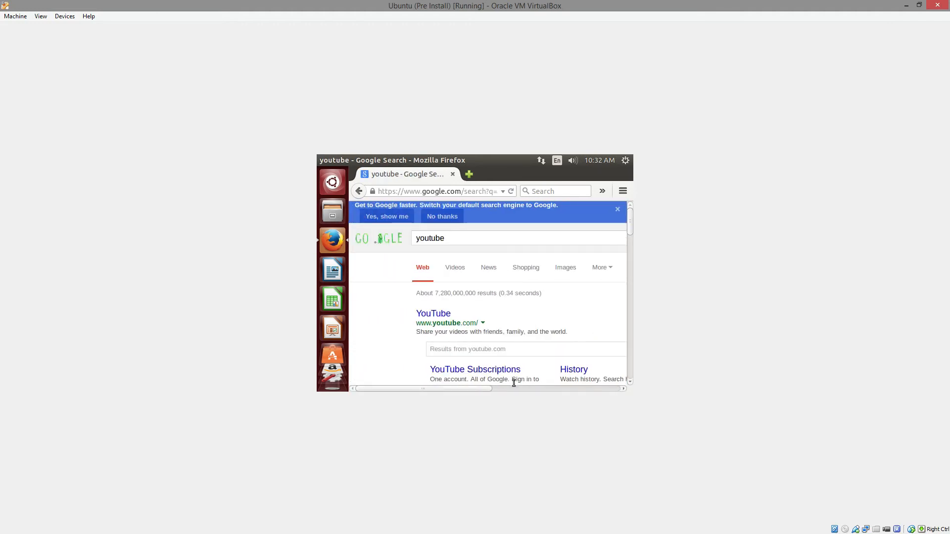
click(514, 388)
scroll(512, 383, down, 5)
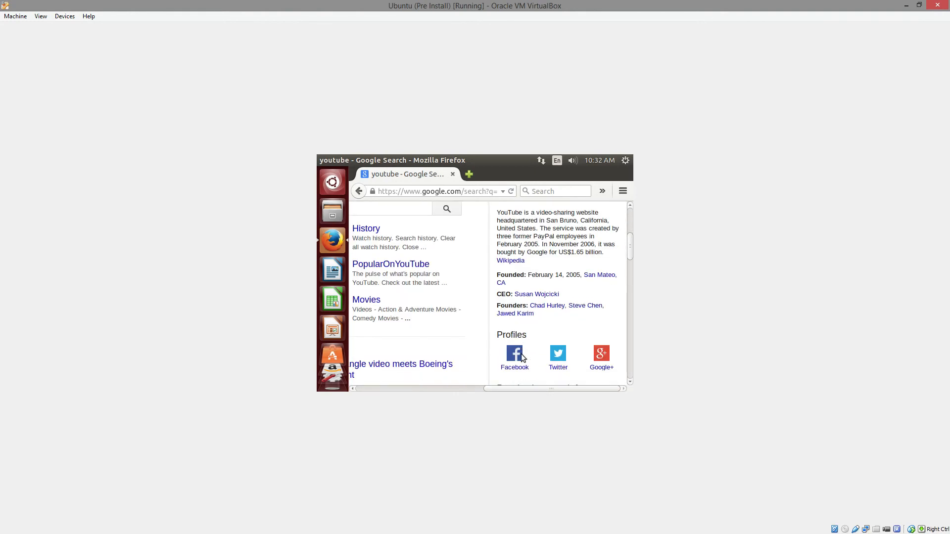
scroll(512, 384, up, 5)
drag(508, 389, 398, 389)
click(409, 314)
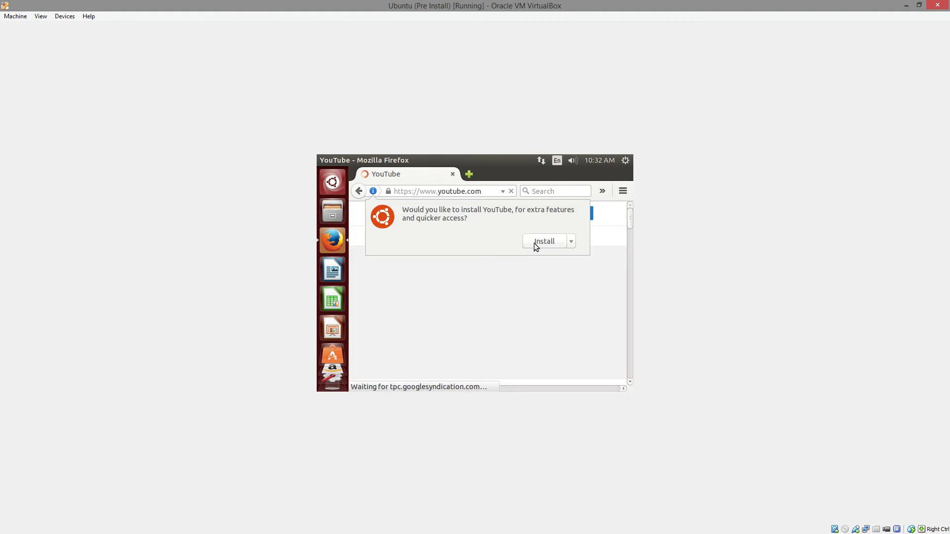
click(534, 243)
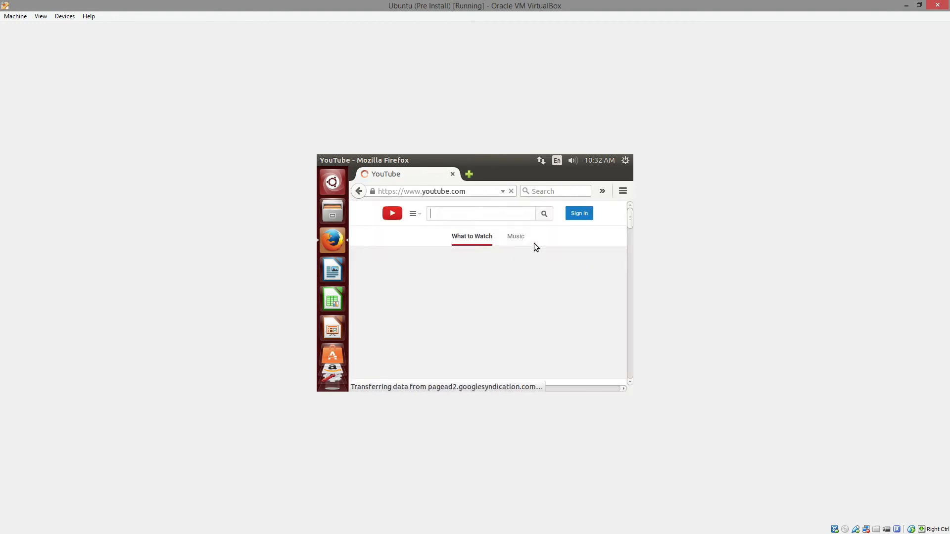
Step: Search YouTube for "davidsirritation" and open the matching channel
click(469, 214)
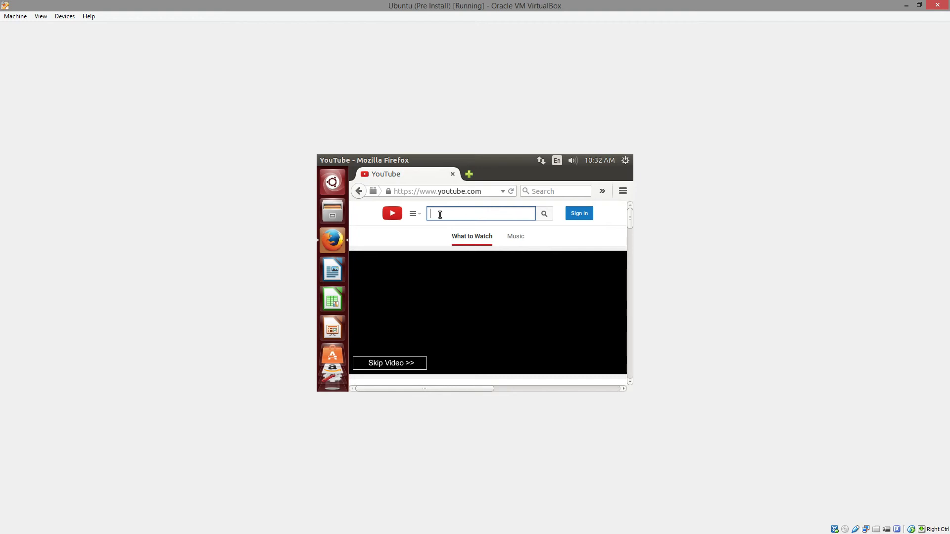
text(davids)
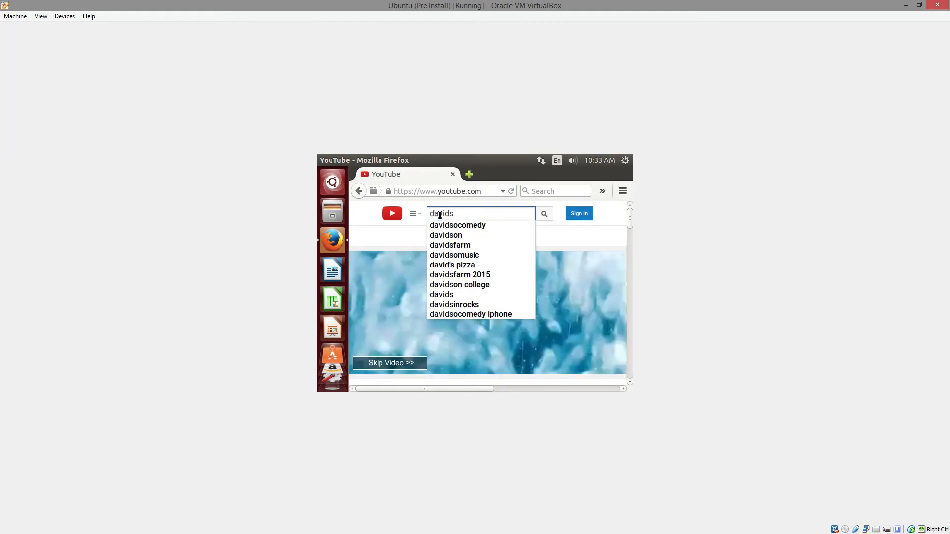
text(irritation)
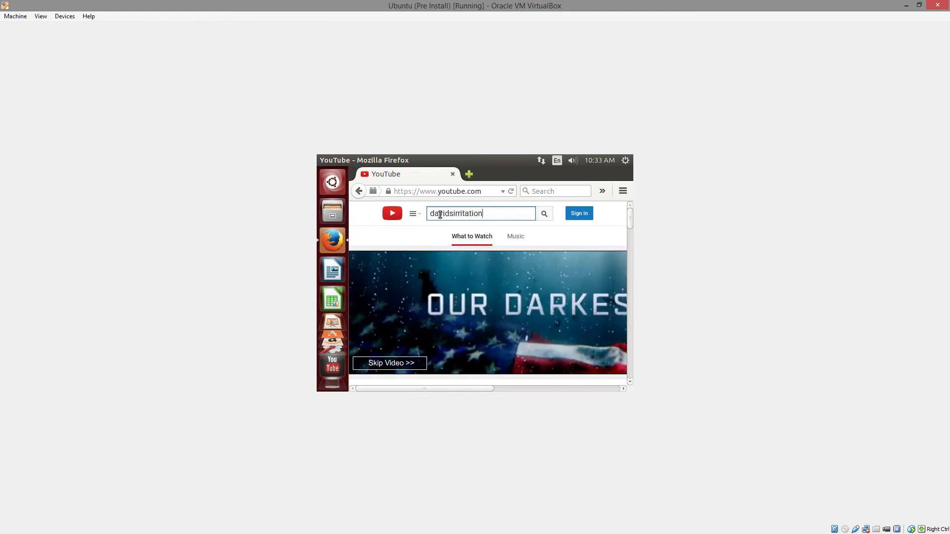
key(Return)
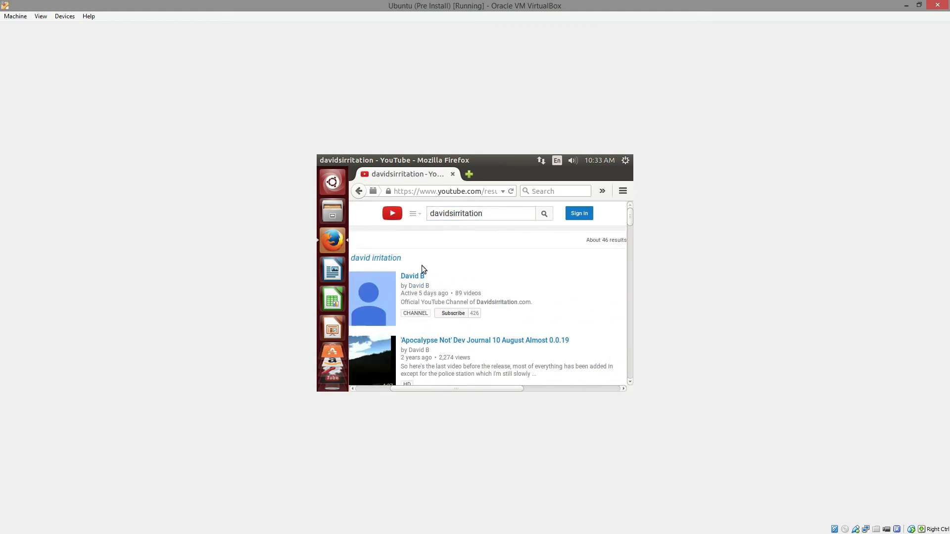
click(420, 276)
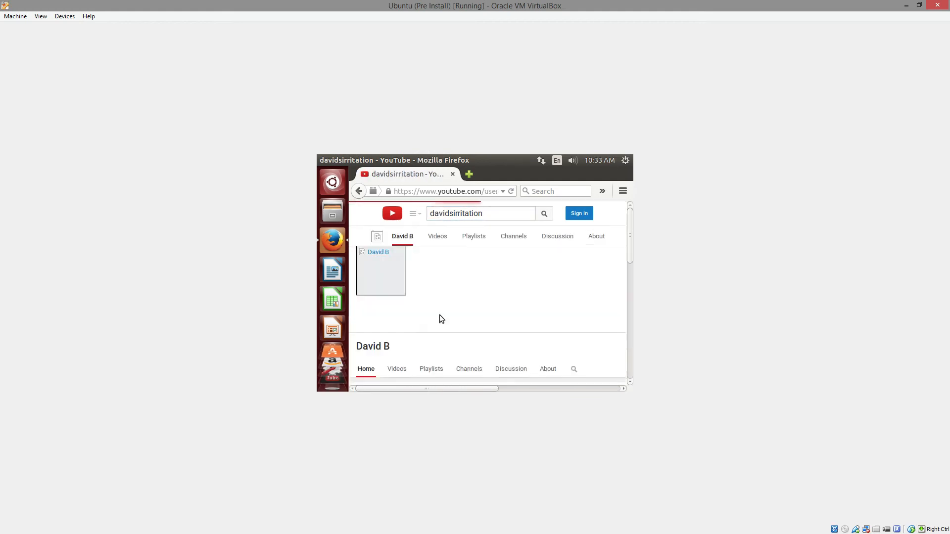
Step: Look through the channel page's featured video and uploads, pausing the video
scroll(450, 328, down, 5)
scroll(451, 328, down, 3)
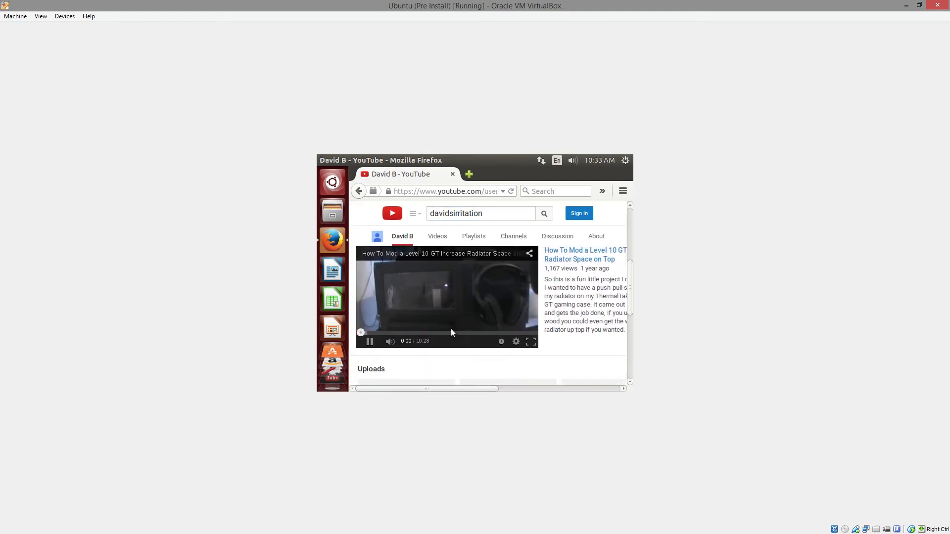
scroll(451, 329, up, 1)
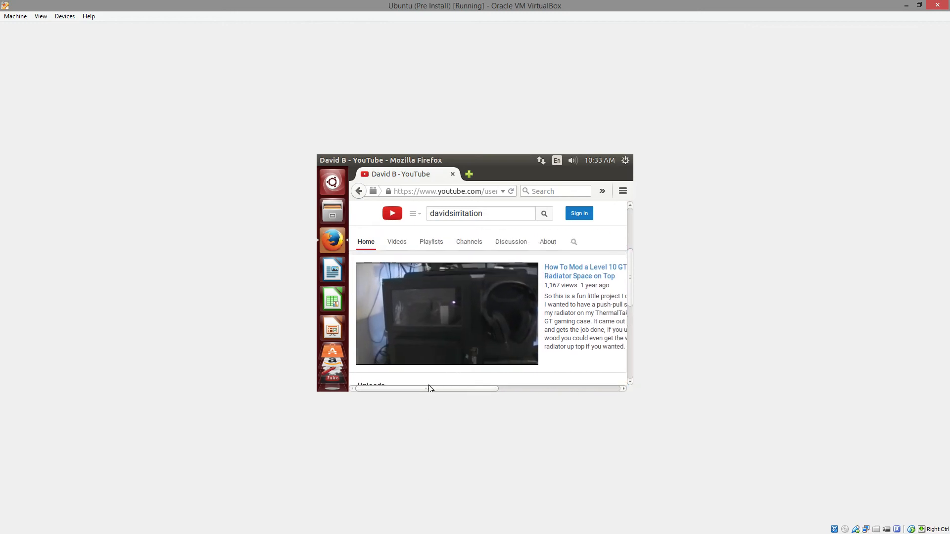
mouse_move(430, 389)
mouse_down()
mouse_move(528, 389)
mouse_move(427, 388)
mouse_up()
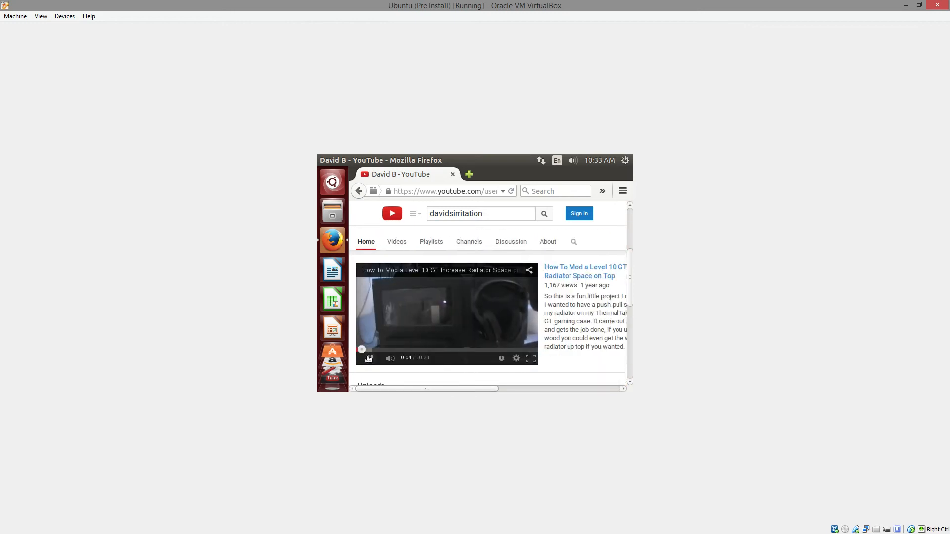
drag(476, 389, 418, 389)
scroll(495, 339, down, 7)
scroll(407, 350, up, 5)
scroll(403, 345, up, 5)
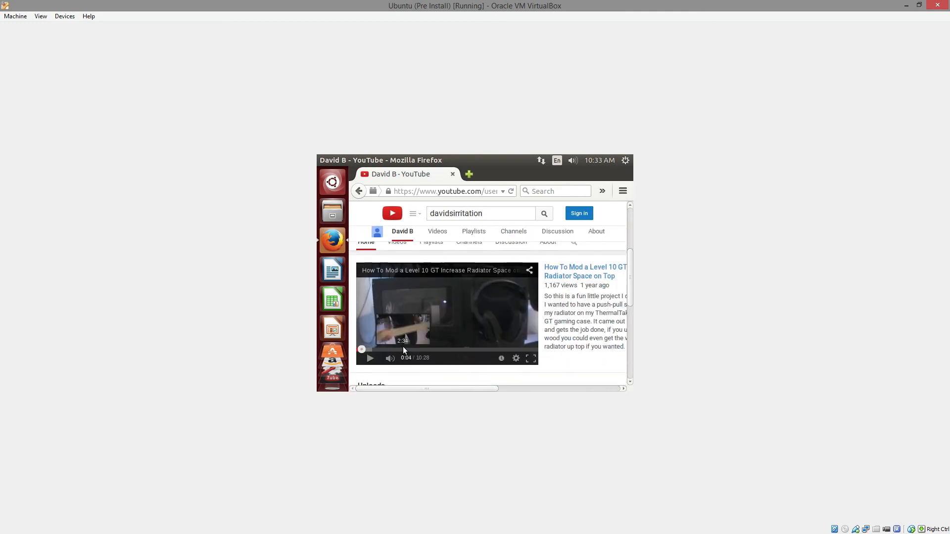
scroll(515, 329, up, 1)
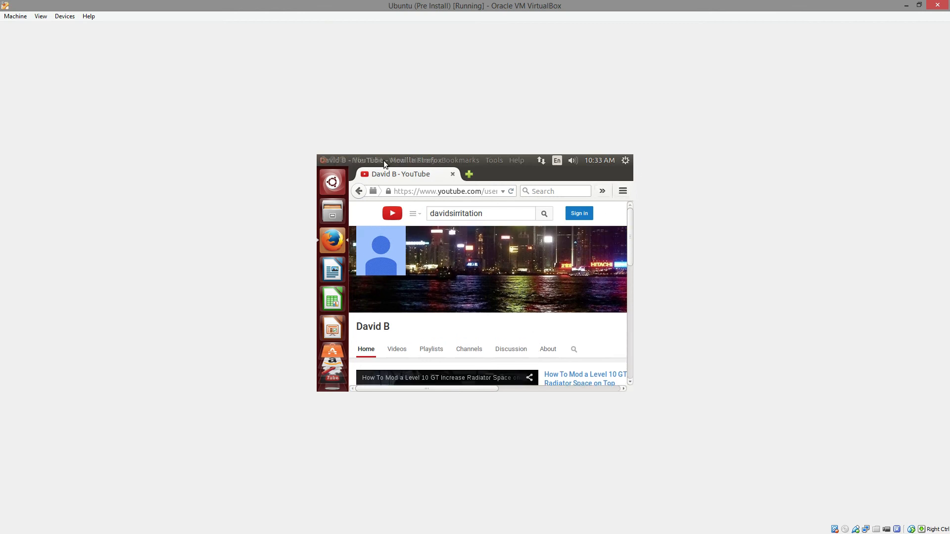
Step: Switch the Ubuntu machine to fullscreen with its mode notice suppressed, and return it to windowed mode
right_click(319, 180)
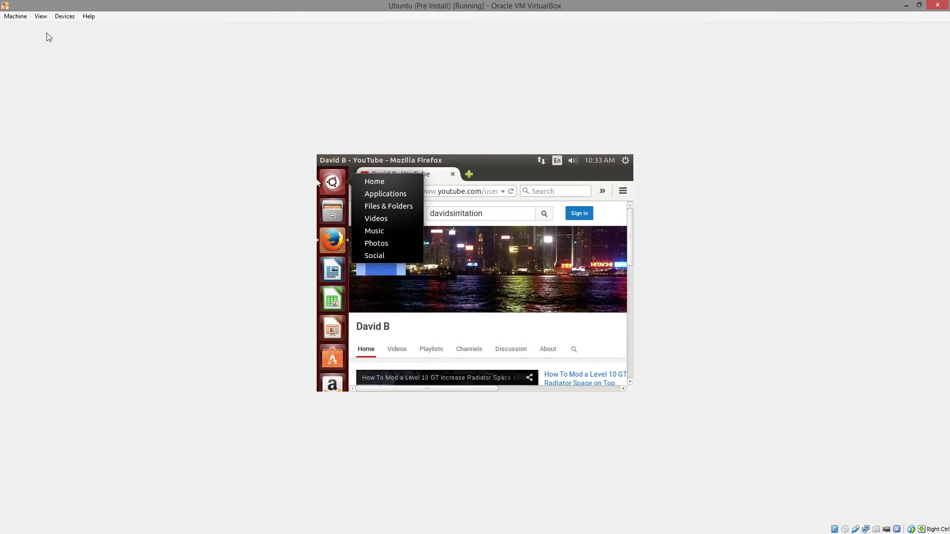
click(41, 16)
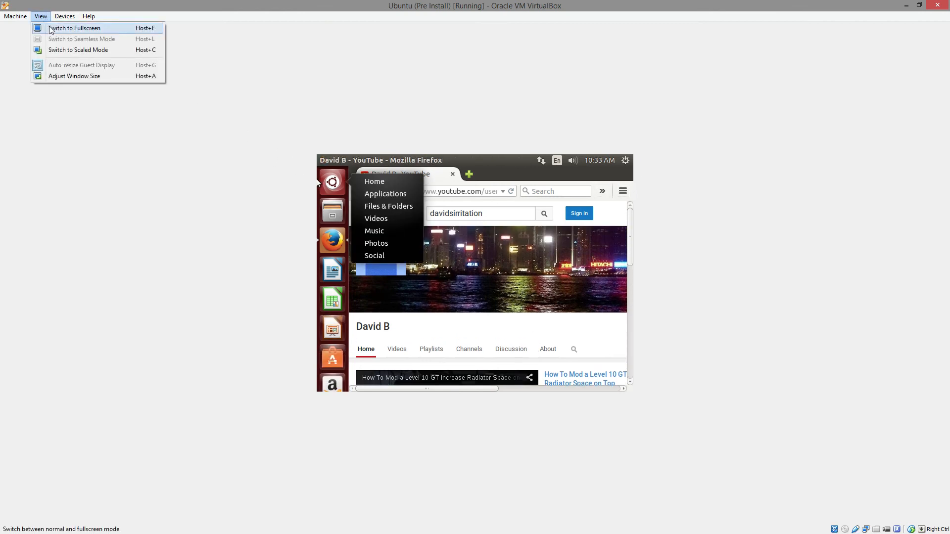
click(75, 28)
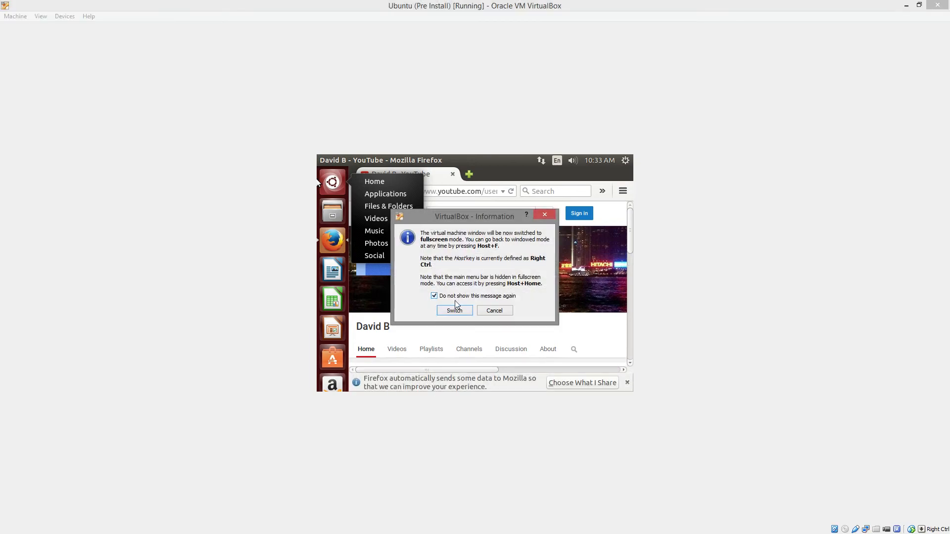
click(455, 309)
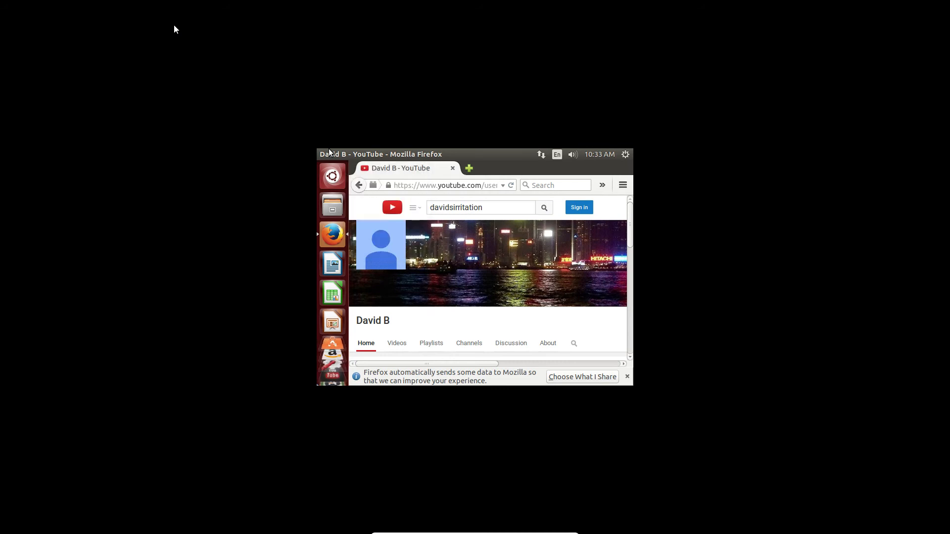
click(399, 527)
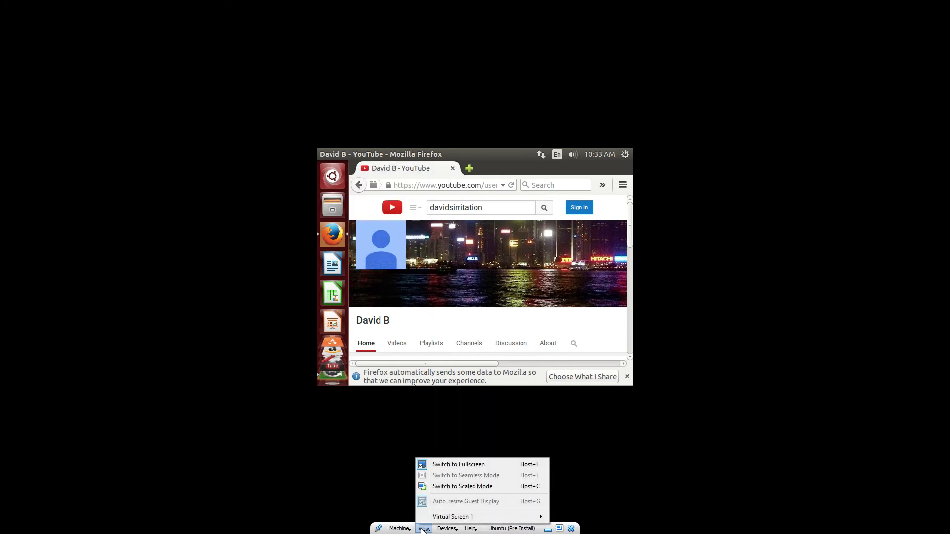
click(473, 464)
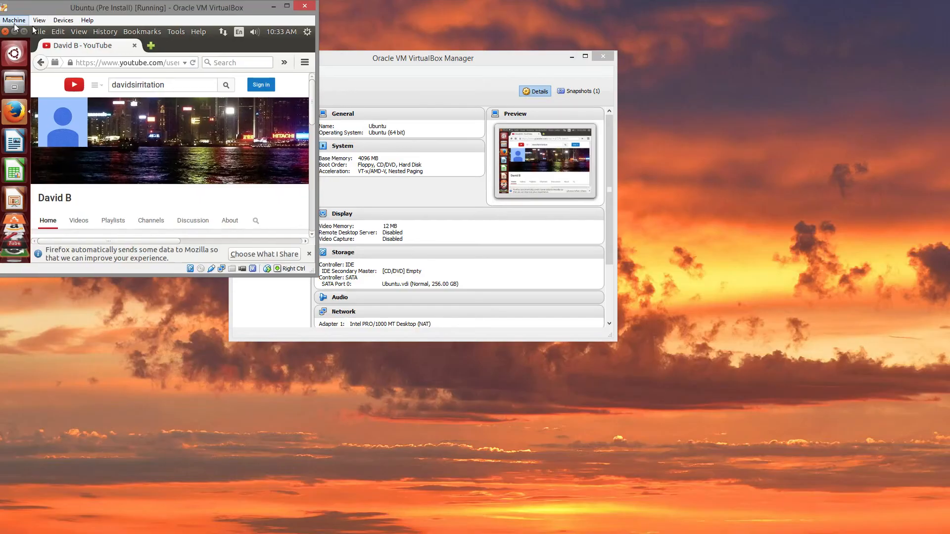
Step: Switch the Ubuntu machine to scaled mode and move its window in front of the VirtualBox Manager
click(40, 15)
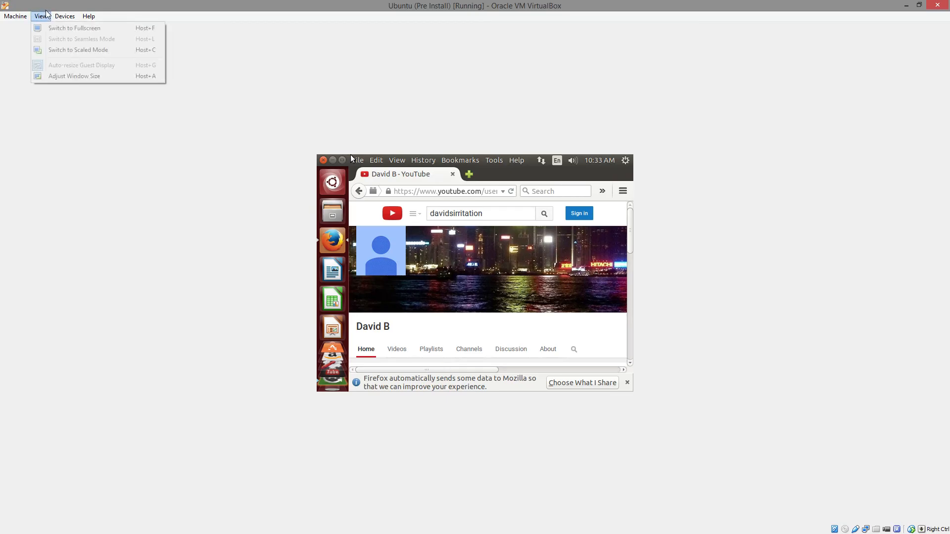
click(47, 51)
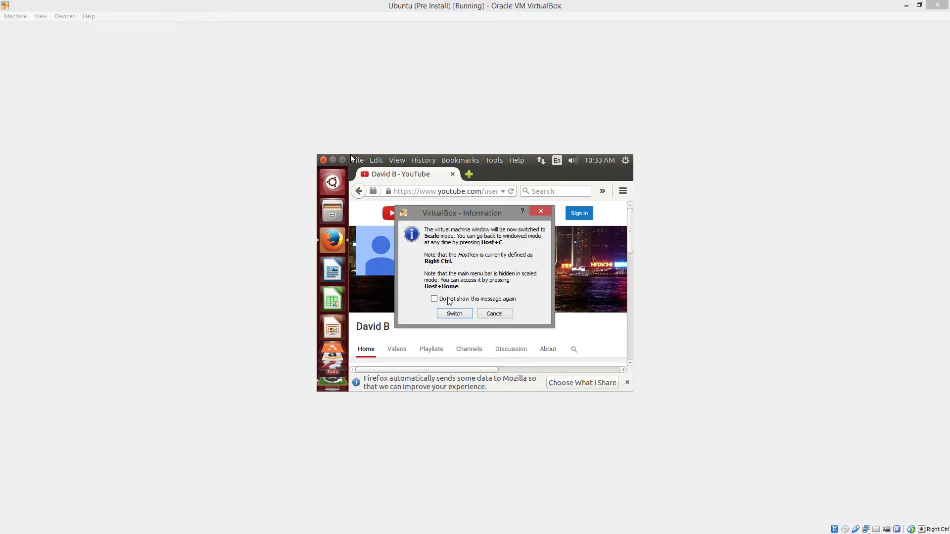
click(453, 313)
drag(429, 141, 314, 67)
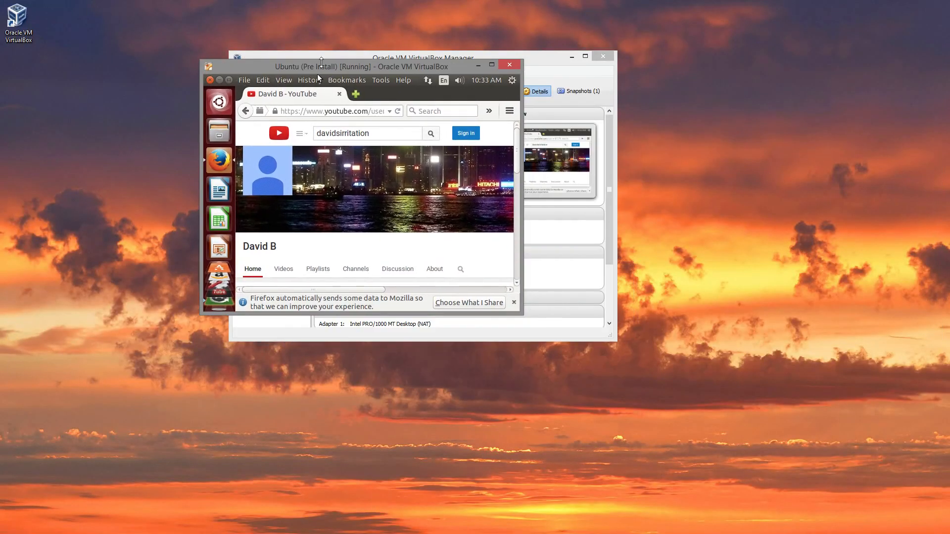
Step: Try scaling the guest display by enlarging and maximizing the machine window, and restore its smaller size
drag(522, 315, 869, 533)
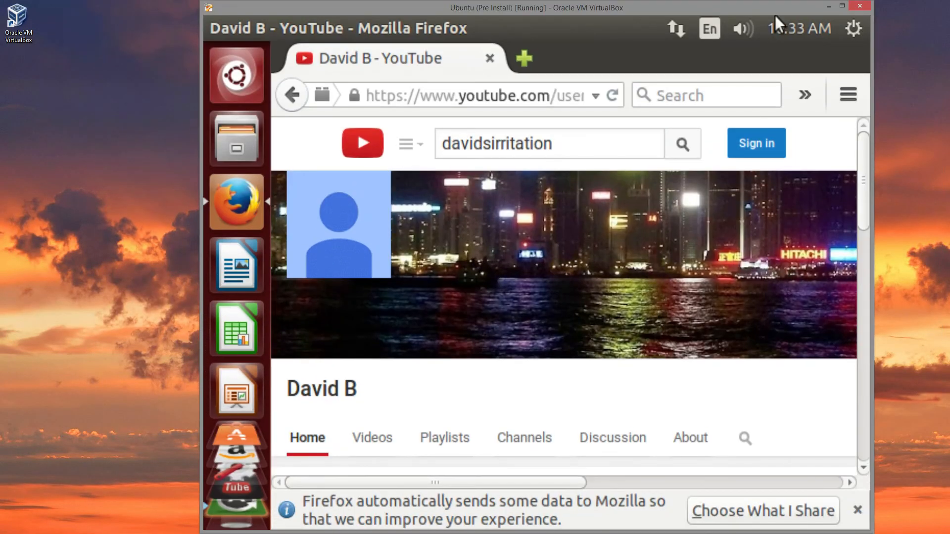
click(841, 5)
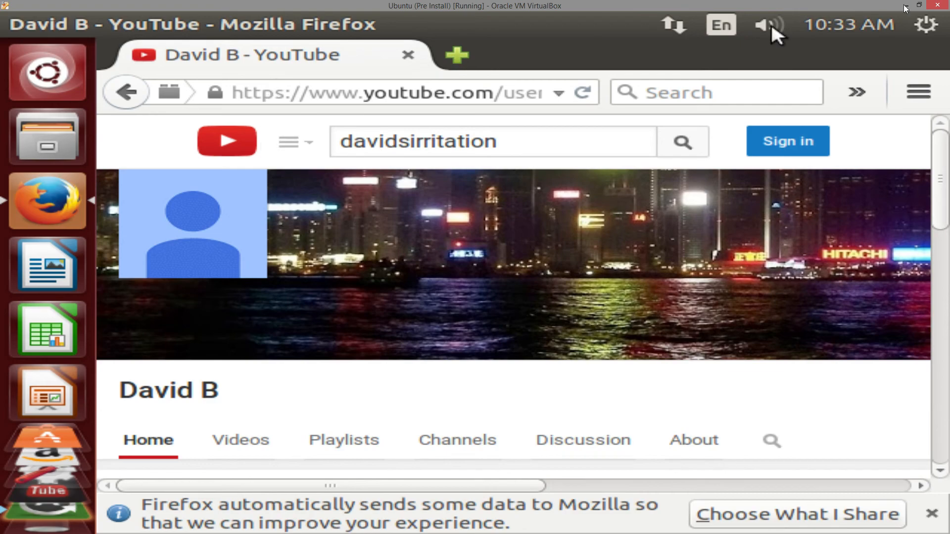
click(923, 4)
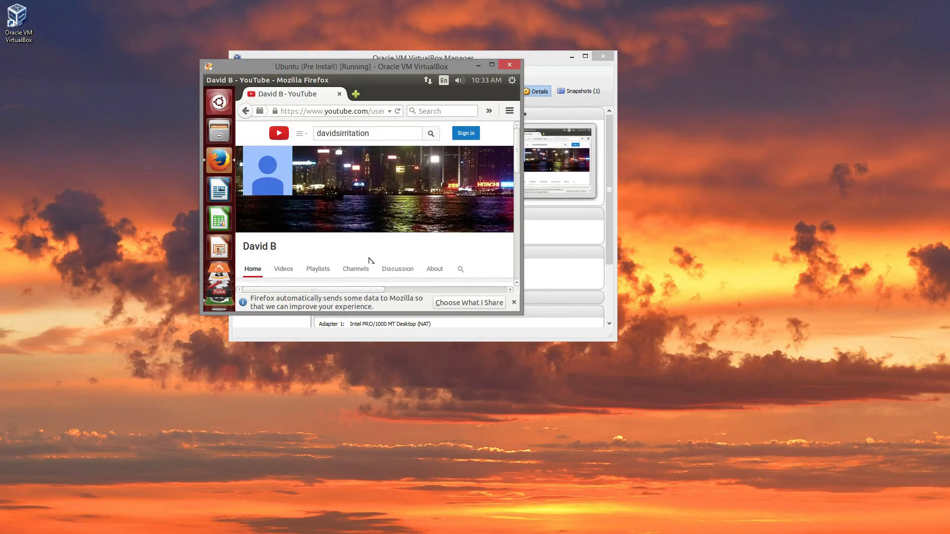
Step: View the channel's uploads and open the home folder in Ubuntu's file manager
scroll(266, 232, down, 5)
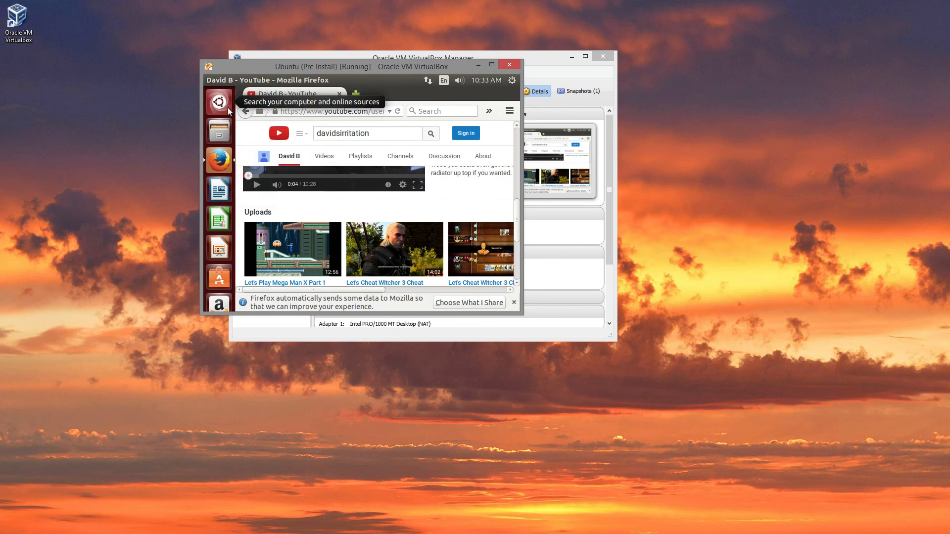
click(219, 131)
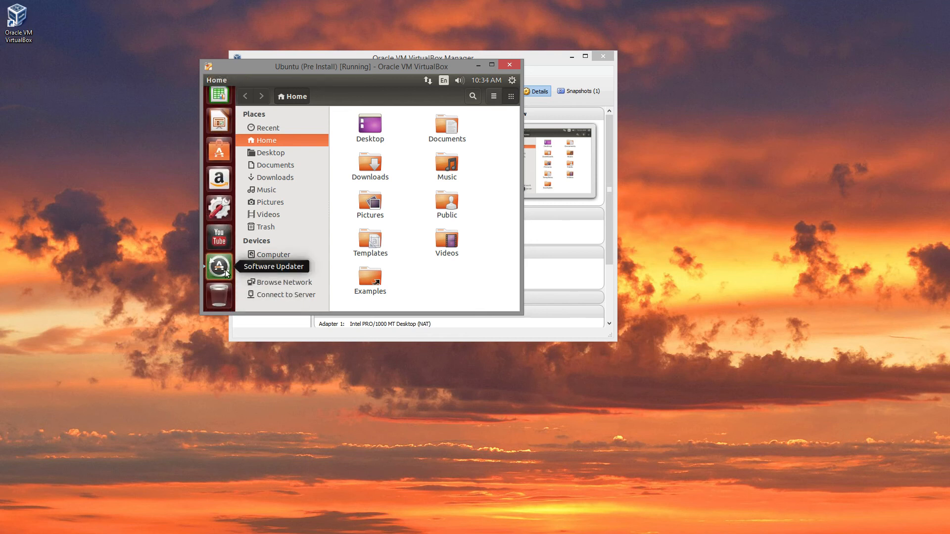
Step: Open Ubuntu's System Settings and look through the Personal, Hardware and System categories
click(223, 220)
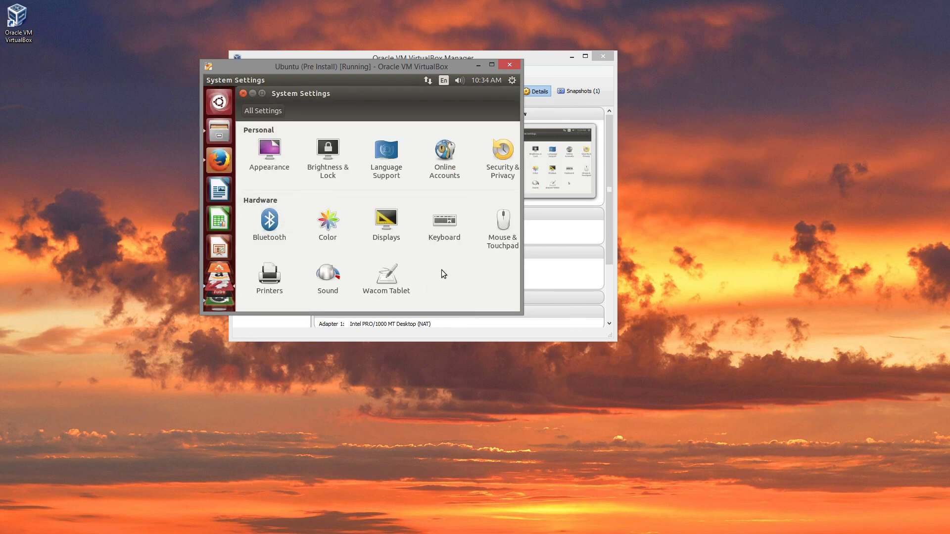
scroll(441, 270, down, 3)
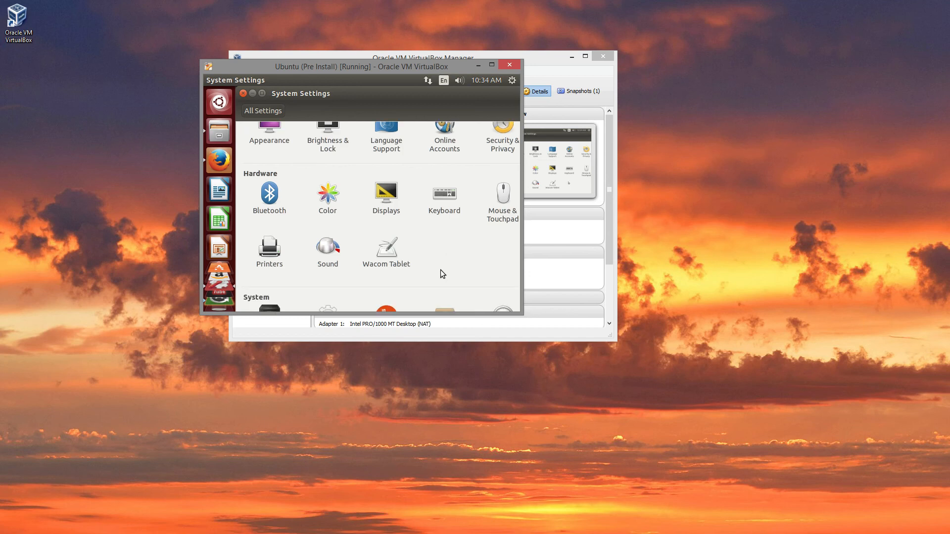
scroll(441, 270, up, 3)
scroll(430, 289, down, 3)
scroll(423, 287, up, 3)
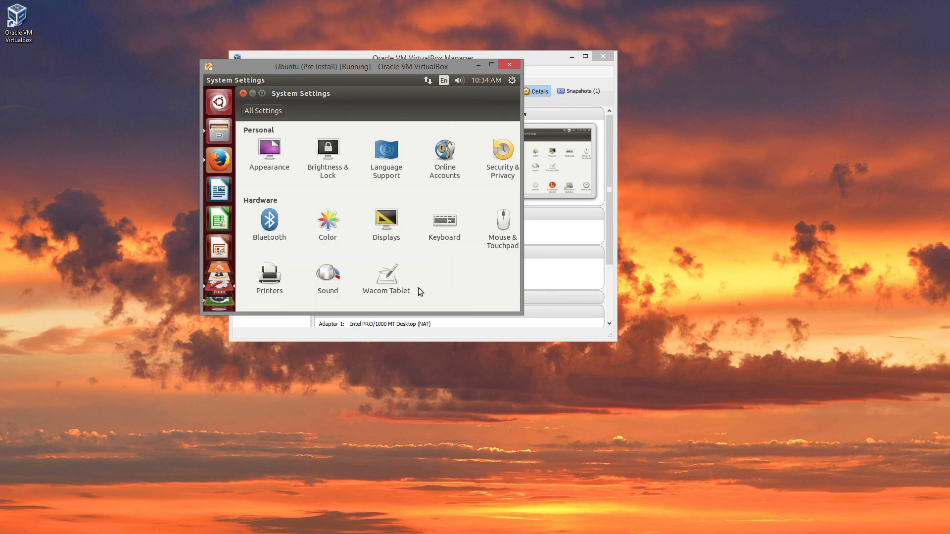
scroll(417, 287, down, 3)
scroll(411, 286, up, 3)
scroll(411, 286, down, 3)
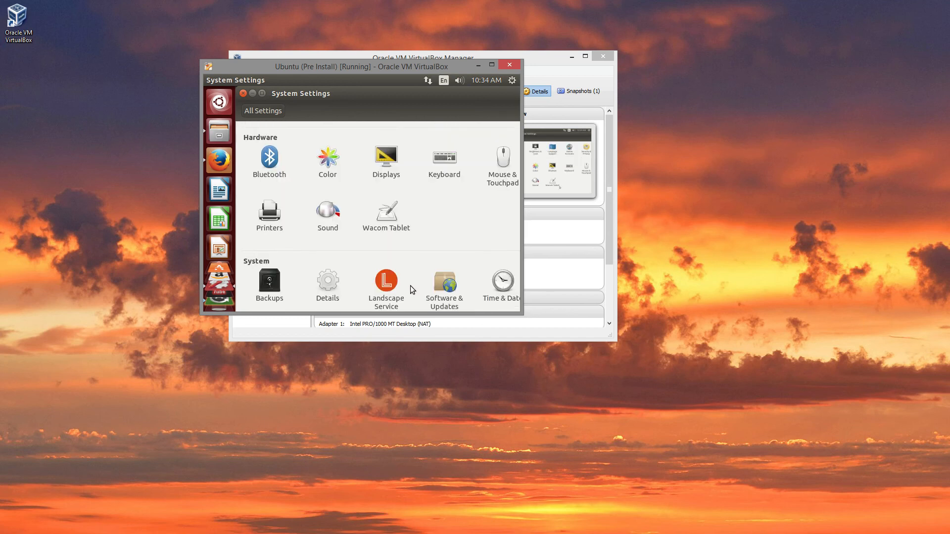
scroll(411, 286, up, 1)
scroll(410, 286, down, 1)
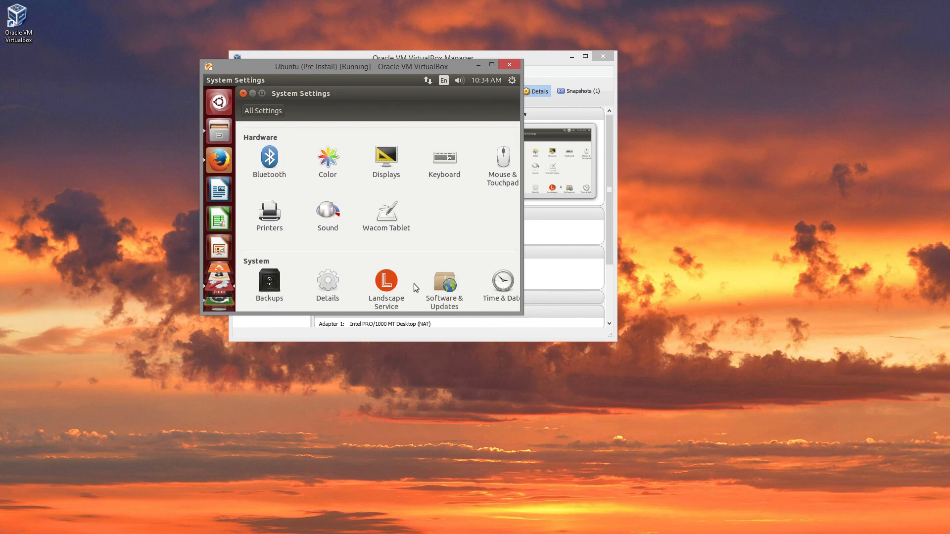